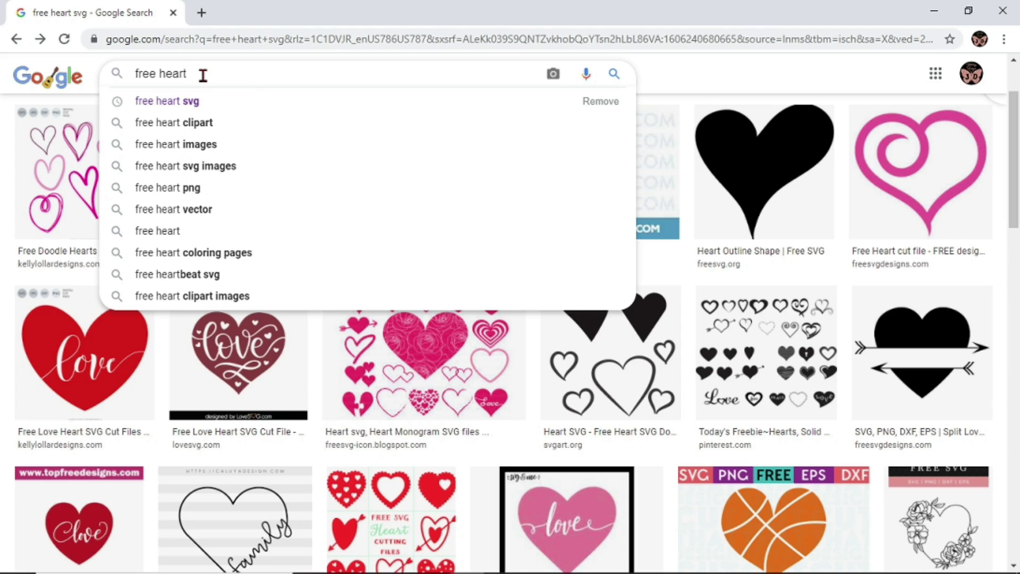
Search Google Images for 'free heart svg' and preview the black outline heart.
type("svg")
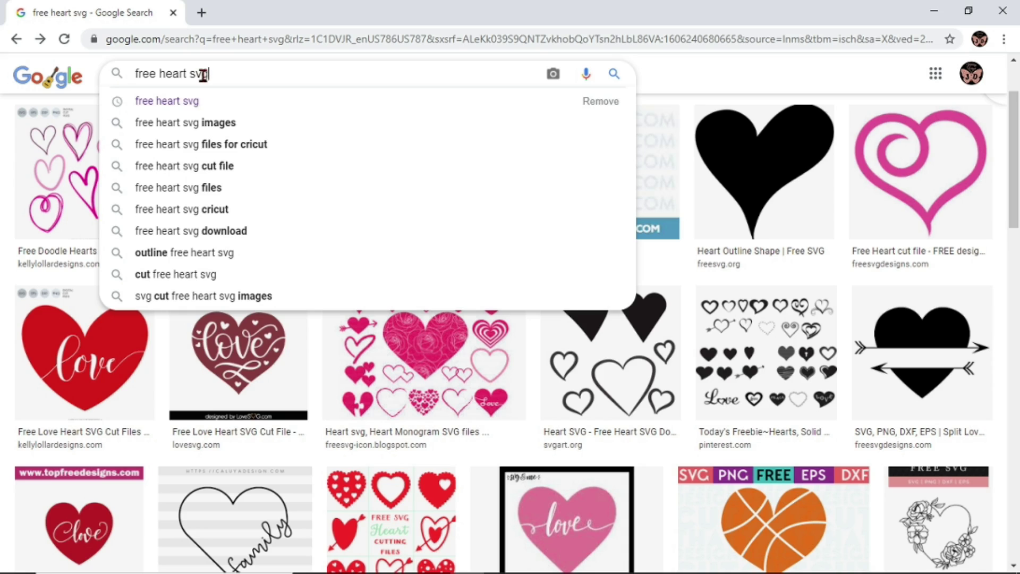
key("Return")
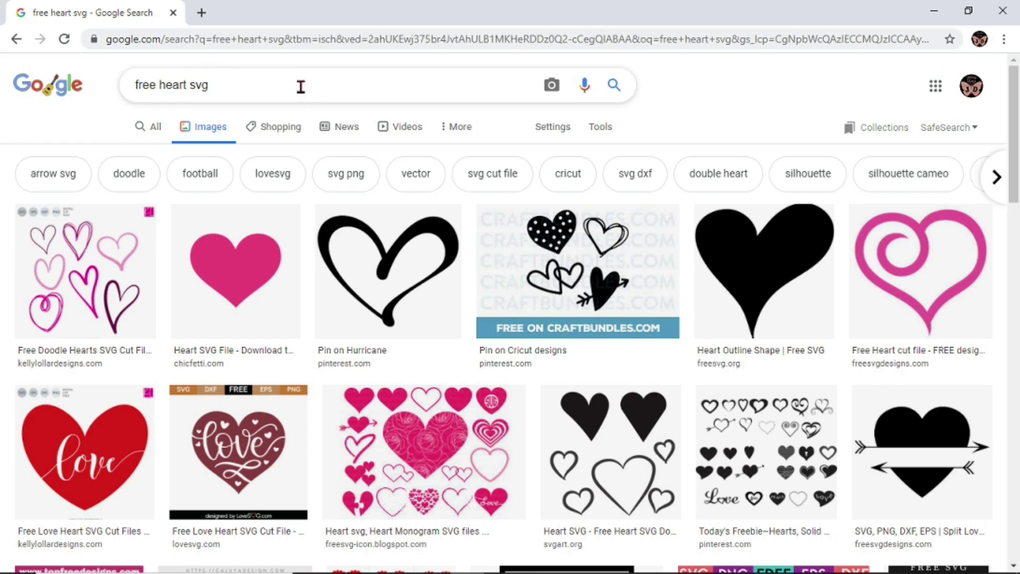
left_click(209, 135)
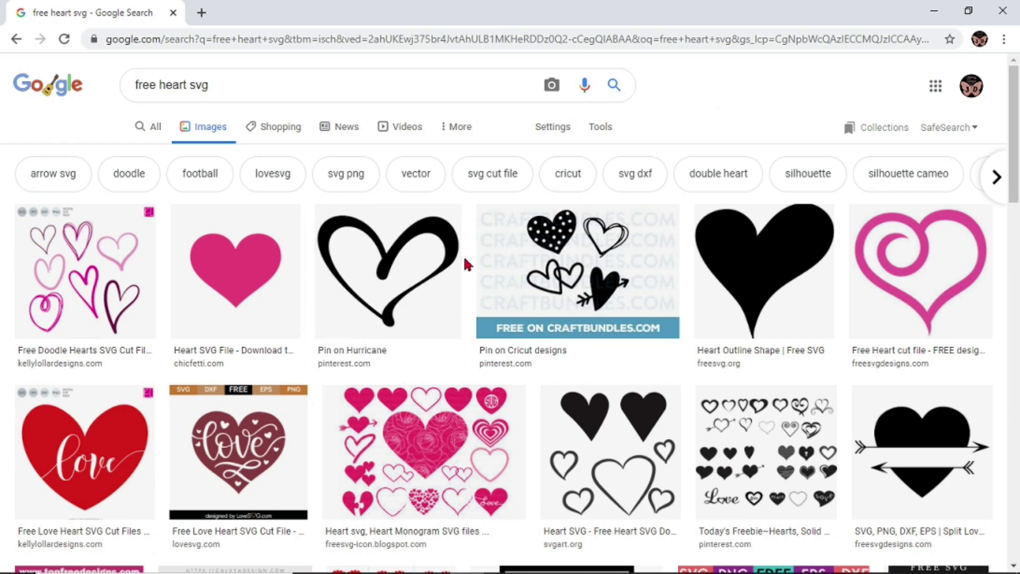
left_click(370, 269)
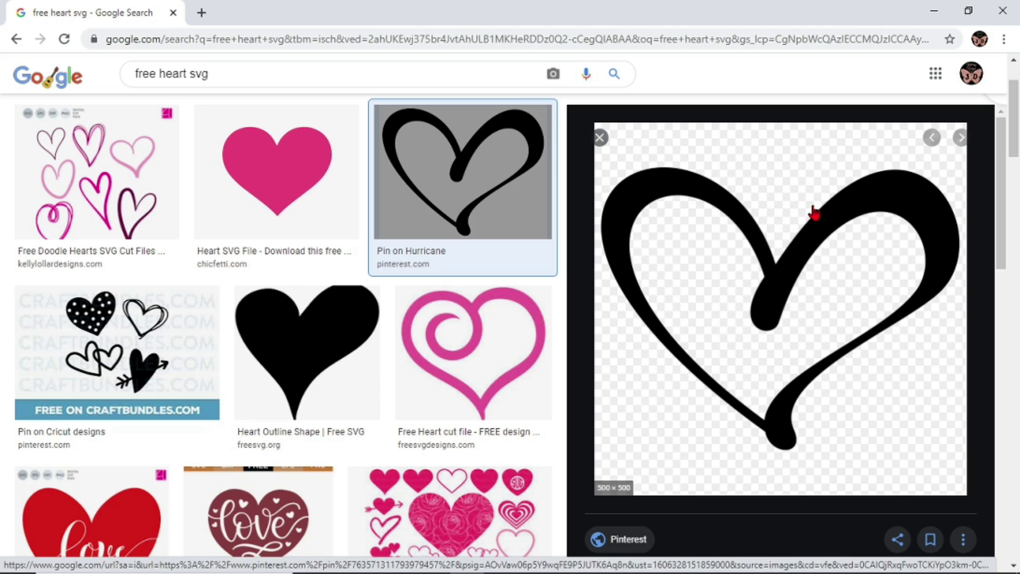
Save the outline heart picture to the Downloads folder as Heart.png.
right_click(766, 272)
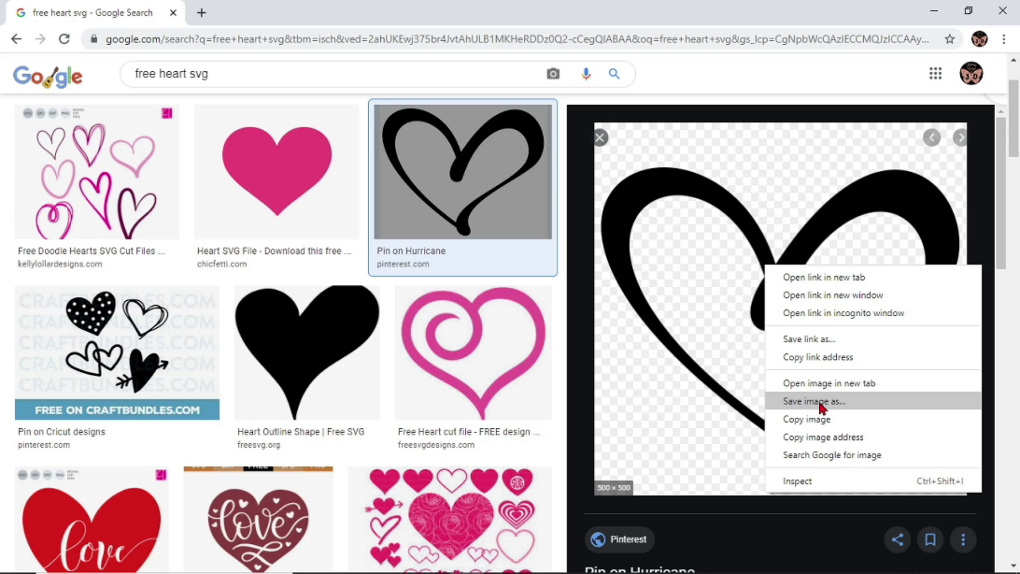
left_click(821, 407)
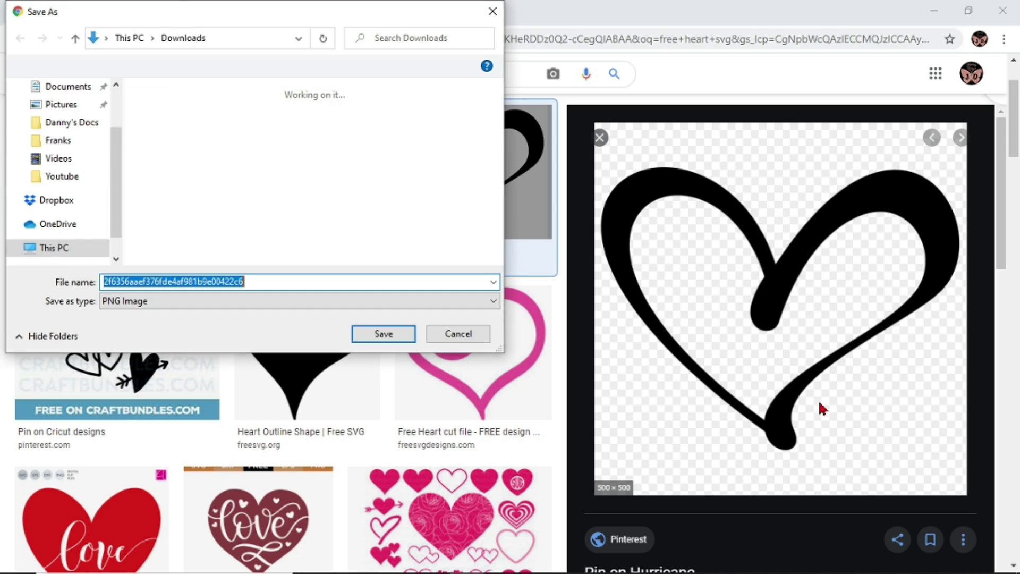
left_click(79, 165)
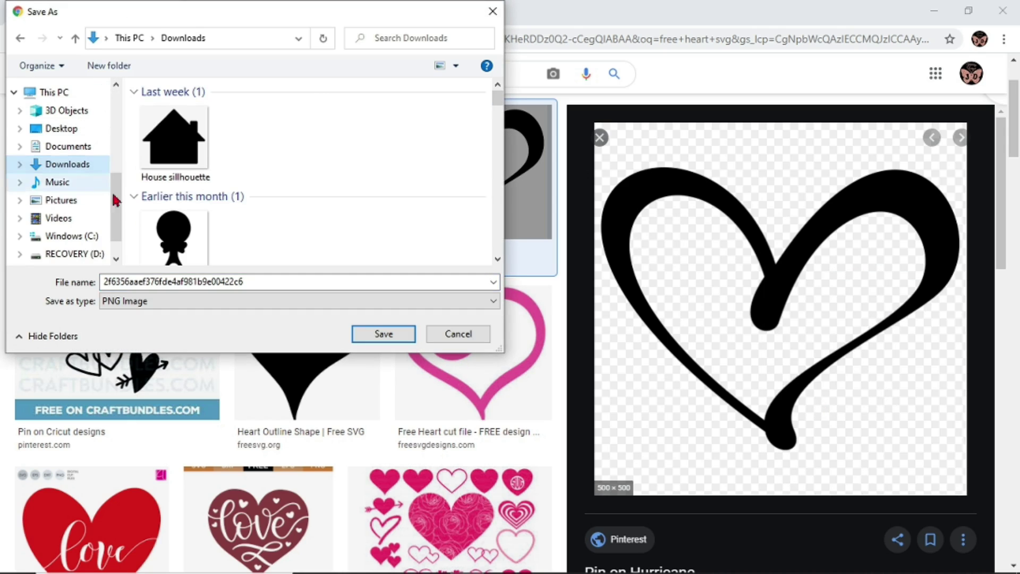
left_click_drag(218, 352, 216, 270)
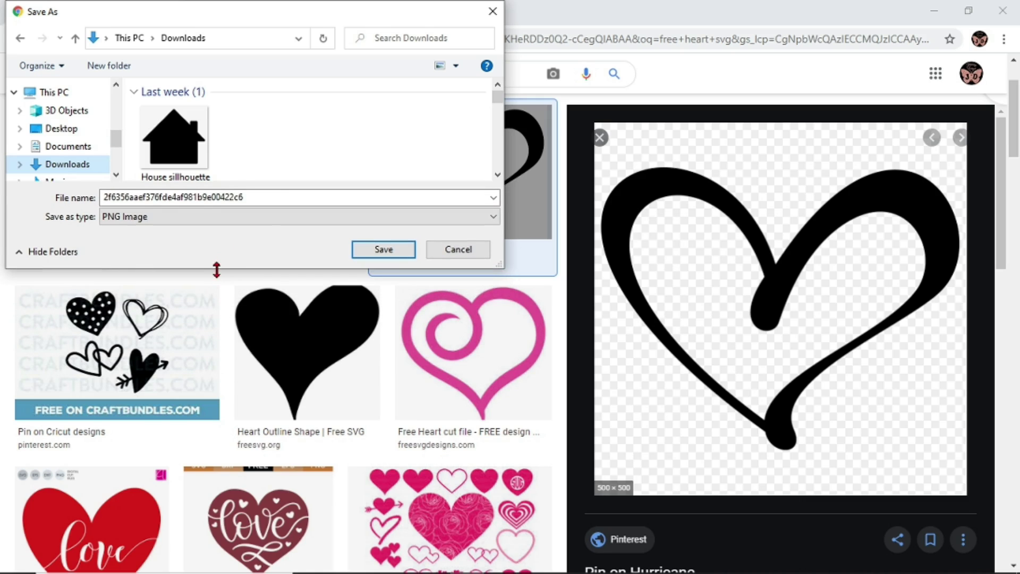
double_click(259, 196)
type("Heart")
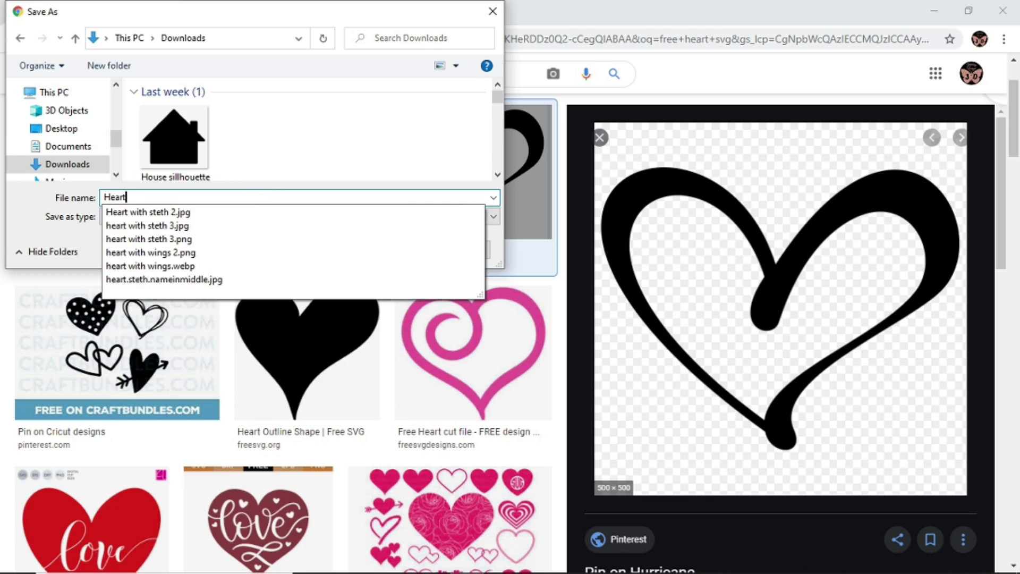
key("Tab")
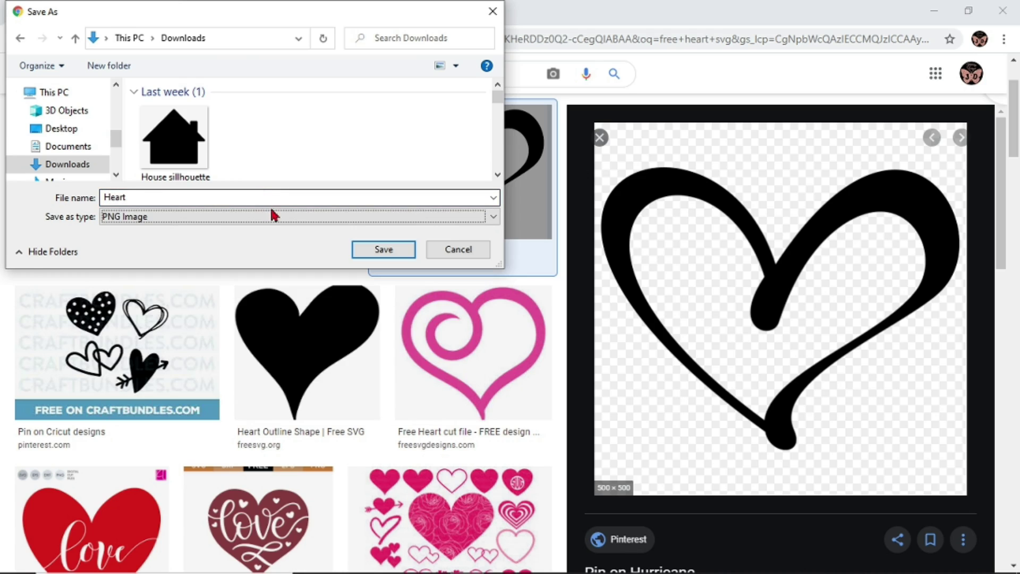
left_click(380, 250)
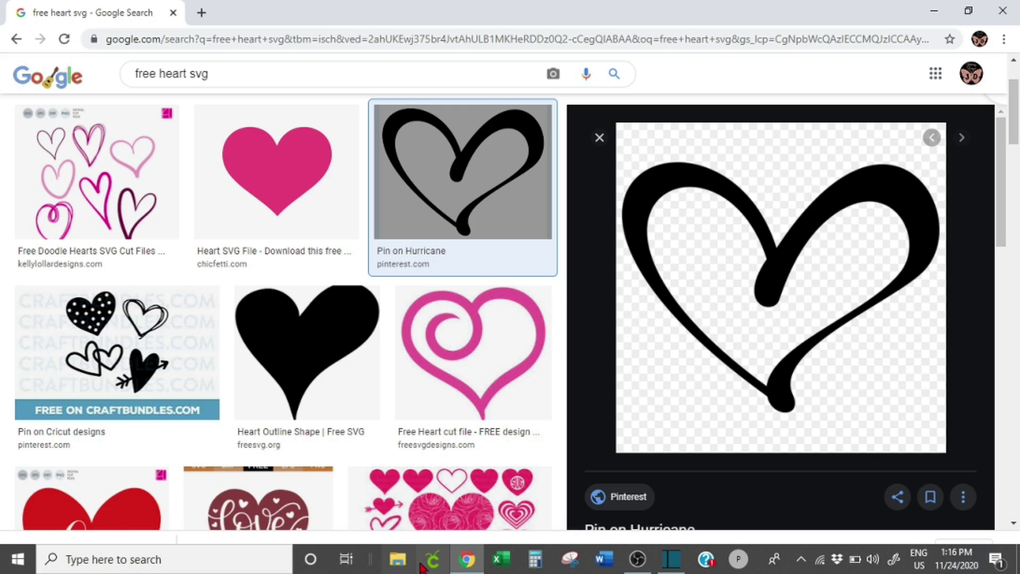
Switch to Cricut Design Space, maximize it, and start a new blank project.
left_click(433, 566)
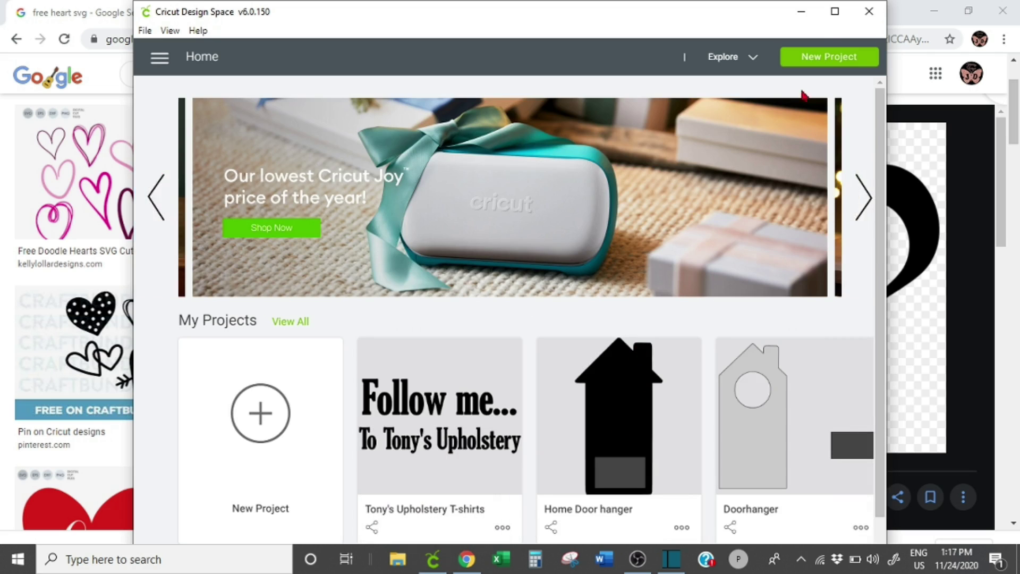
left_click(834, 12)
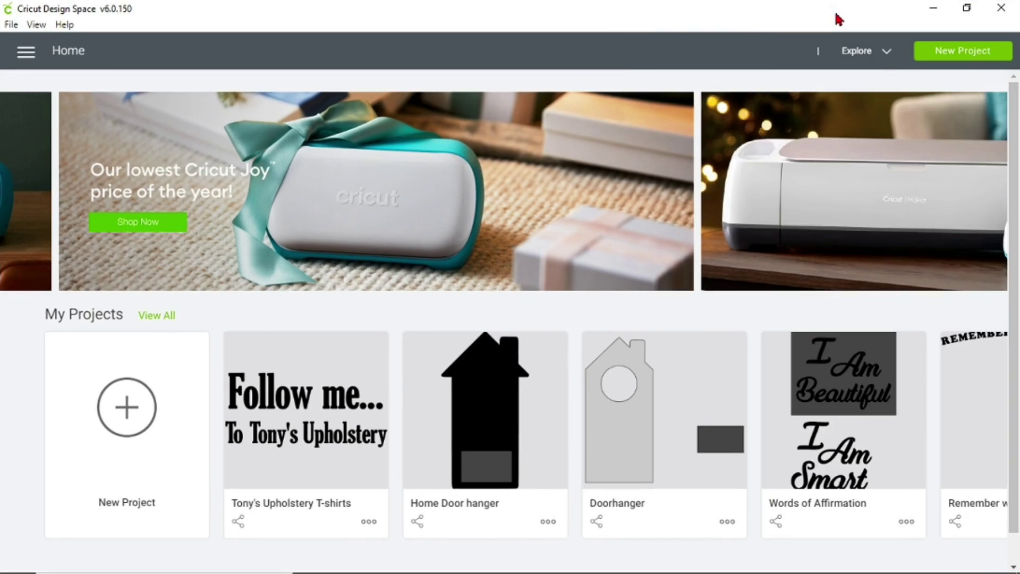
left_click(130, 408)
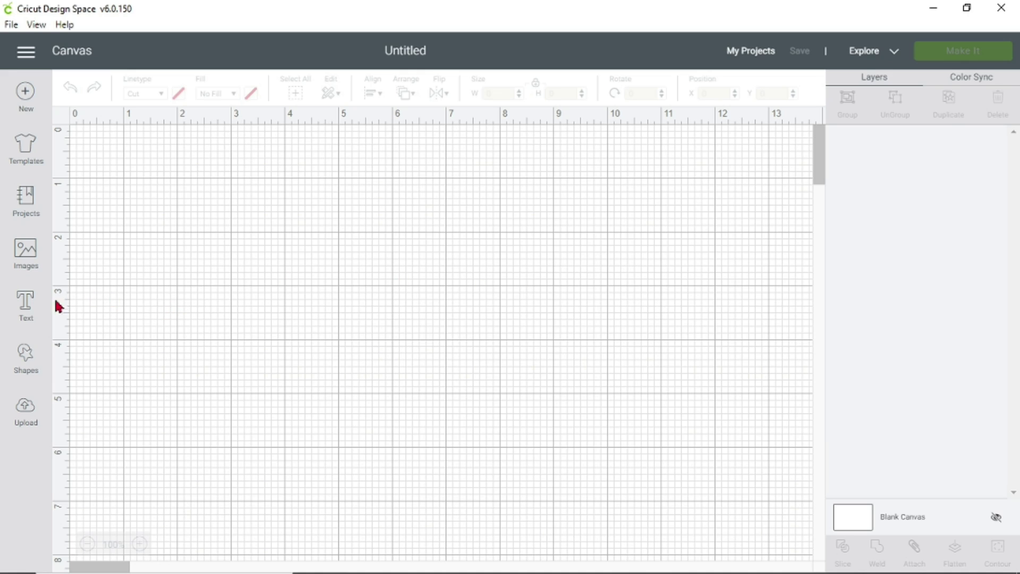
Upload Heart.png from the Downloads folder as a new image.
left_click(27, 412)
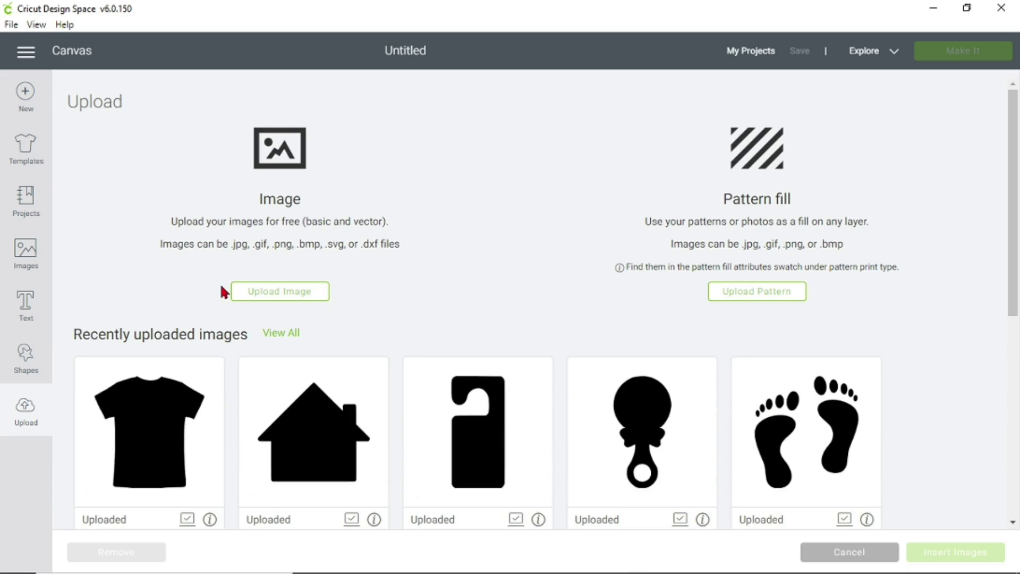
left_click(282, 297)
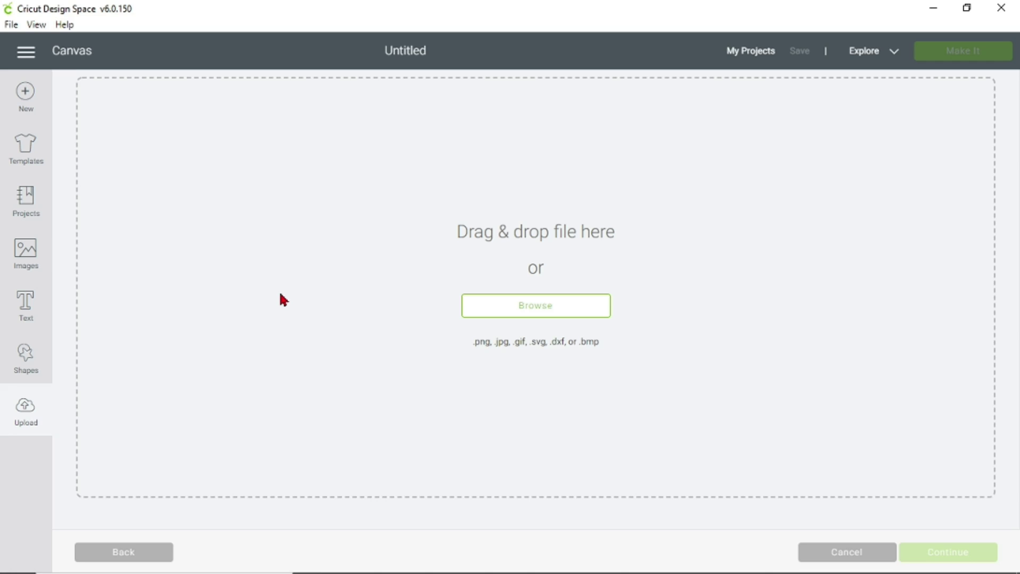
left_click(544, 313)
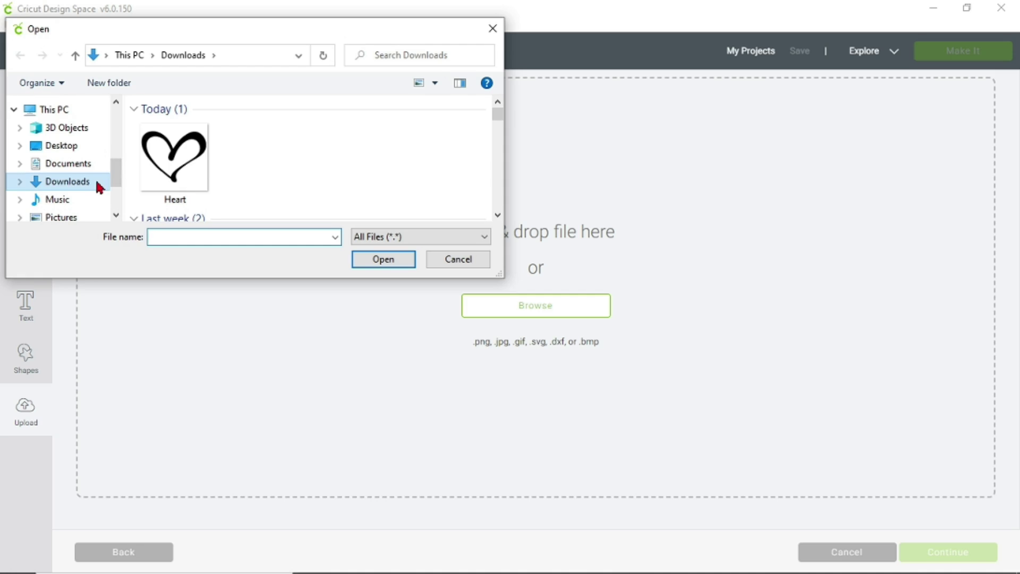
double_click(178, 167)
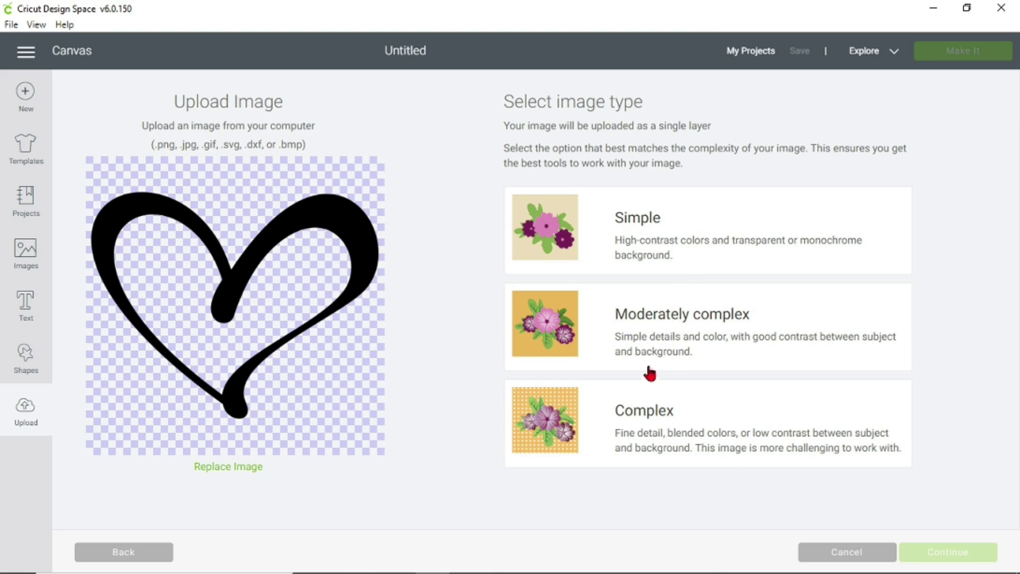
Choose Complex as the heart's image type and continue to Select & erase.
left_click(659, 430)
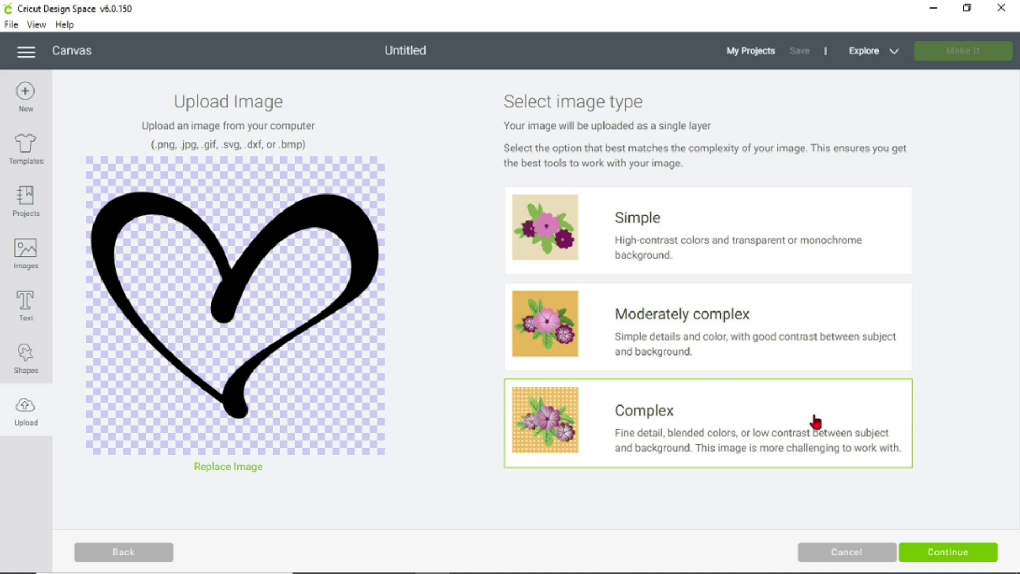
left_click(954, 557)
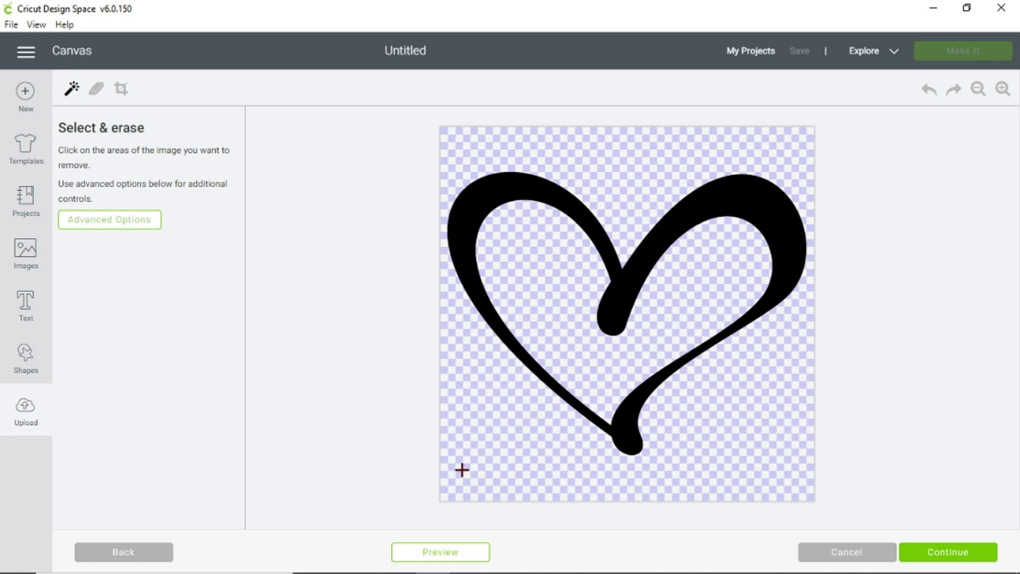
Check the heart's cut preview, then continue to the Name & tag image page.
left_click(441, 554)
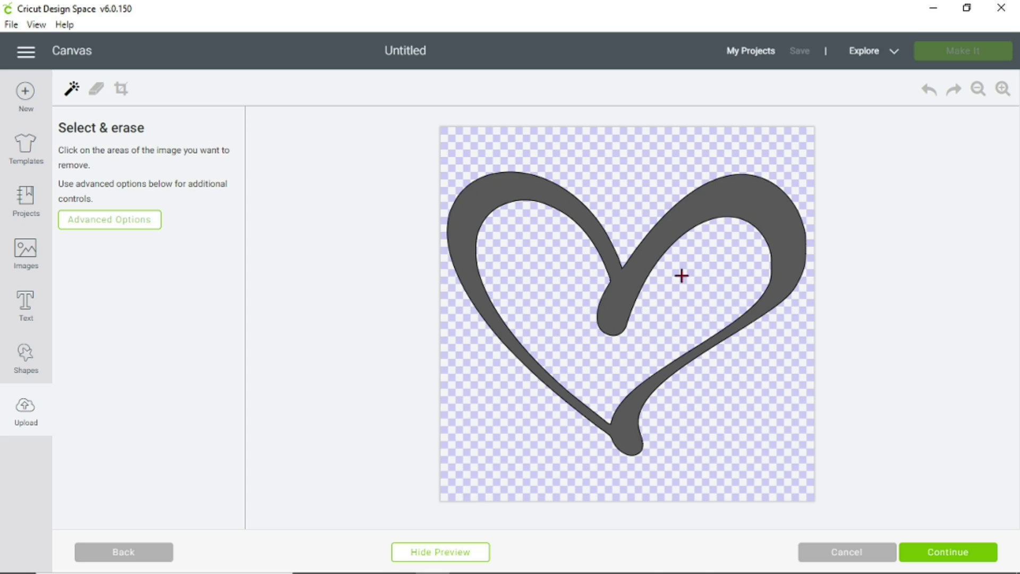
left_click(456, 554)
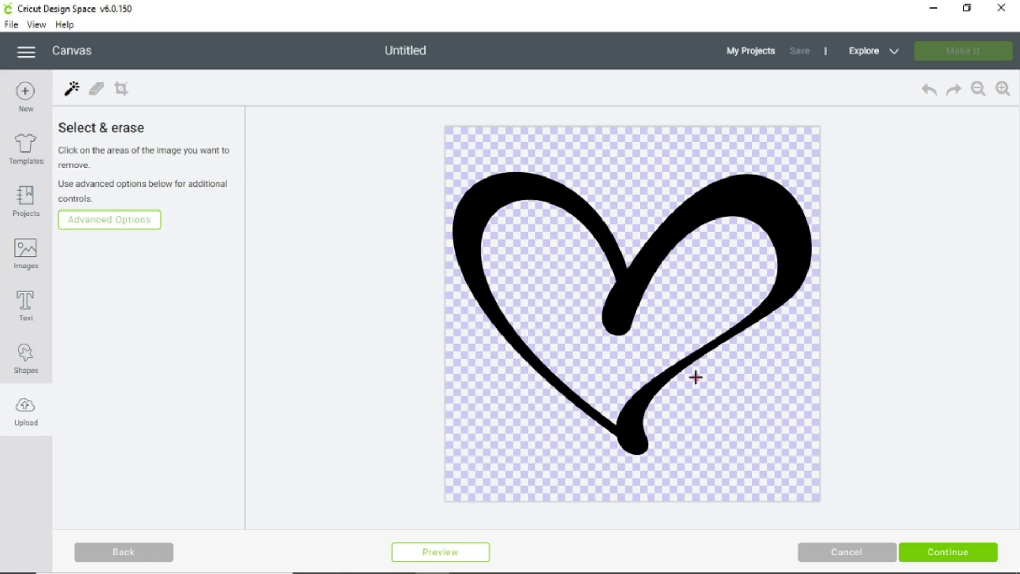
left_click(454, 554)
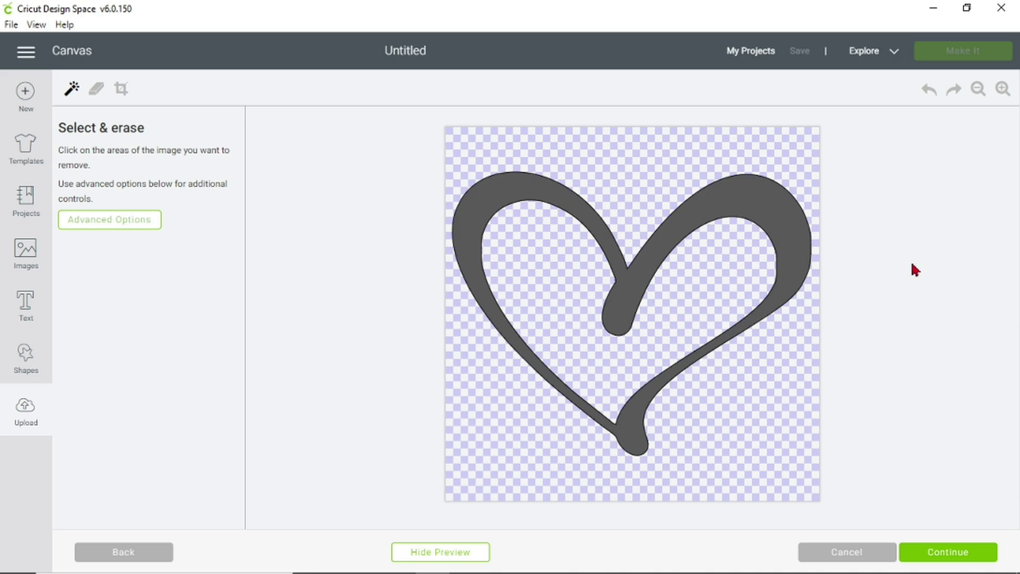
left_click(944, 547)
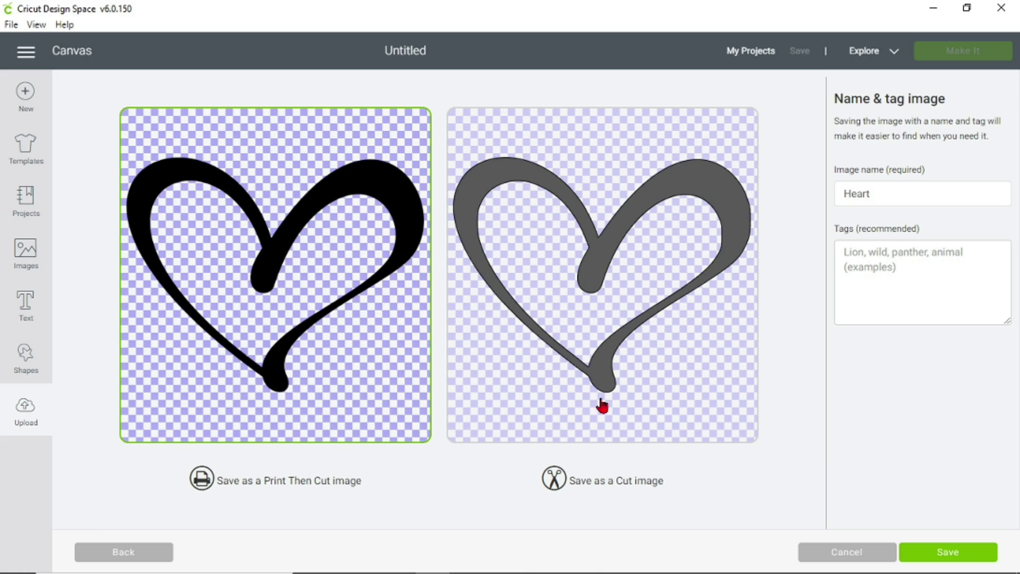
Save the upload named Heart as a Cut image.
left_click(619, 313)
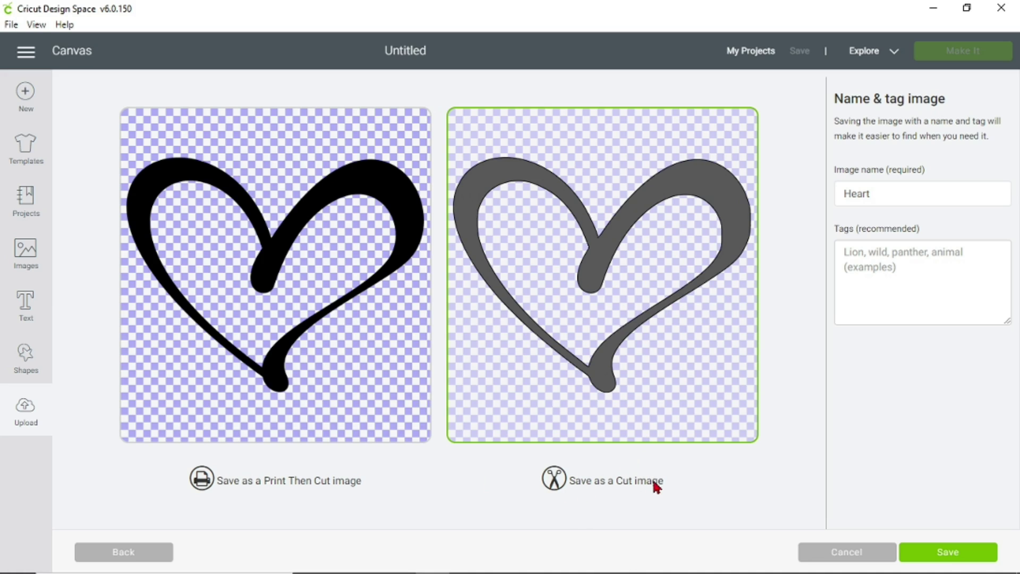
left_click(903, 197)
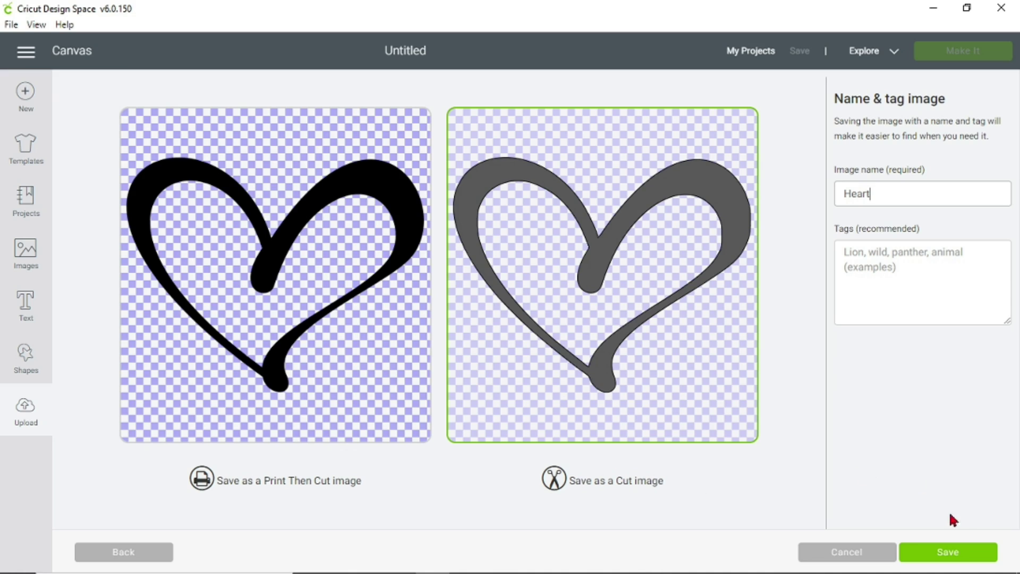
left_click(949, 551)
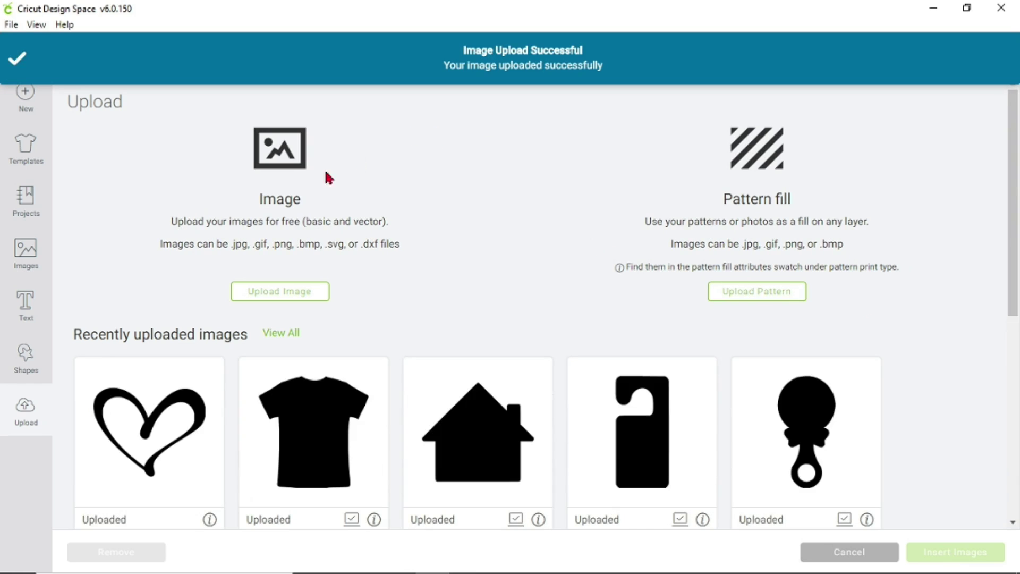
Insert the Heart cut image onto the canvas and drag it to the right side.
left_click(136, 425)
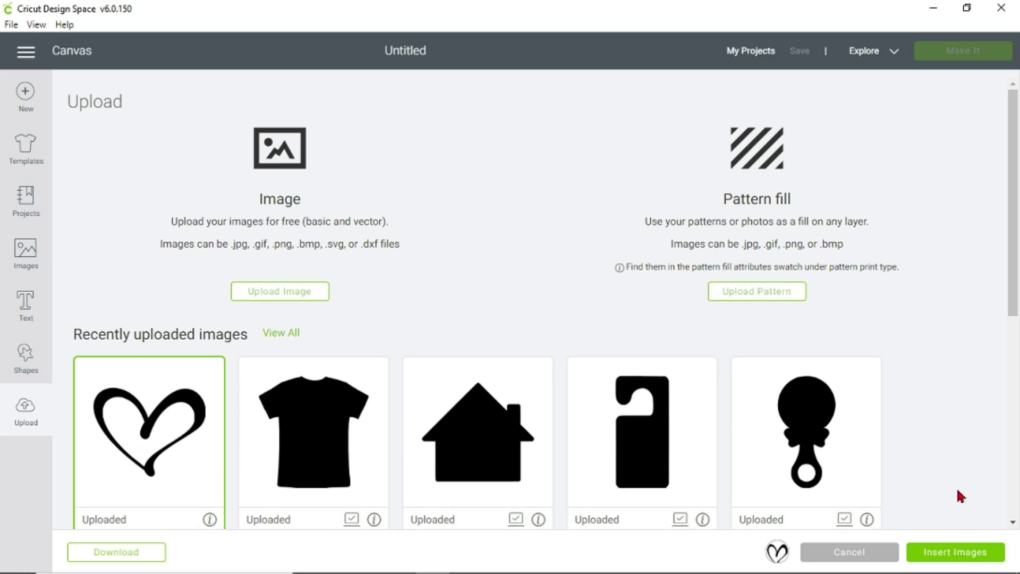
left_click(948, 553)
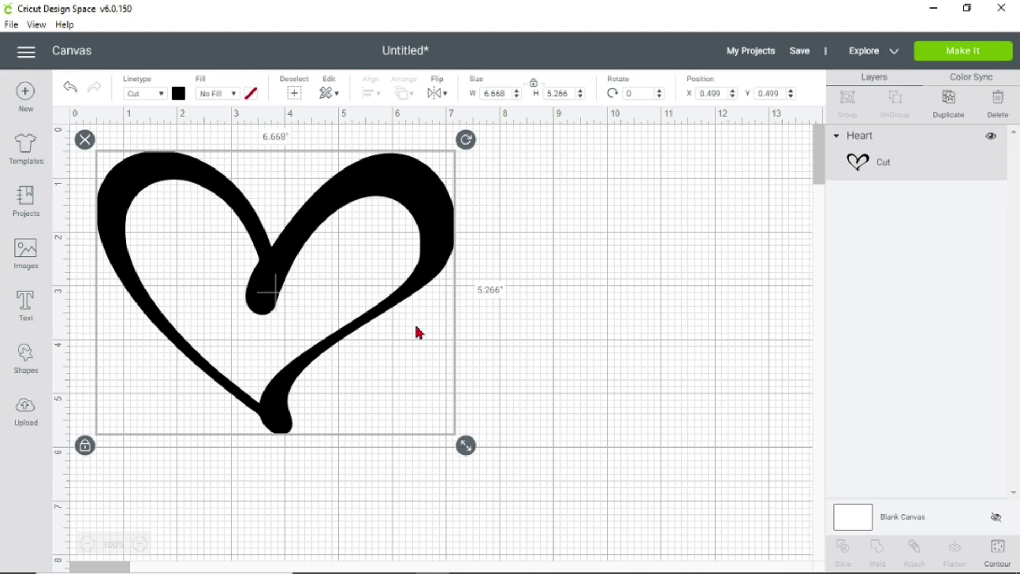
left_click_drag(340, 279, 369, 307)
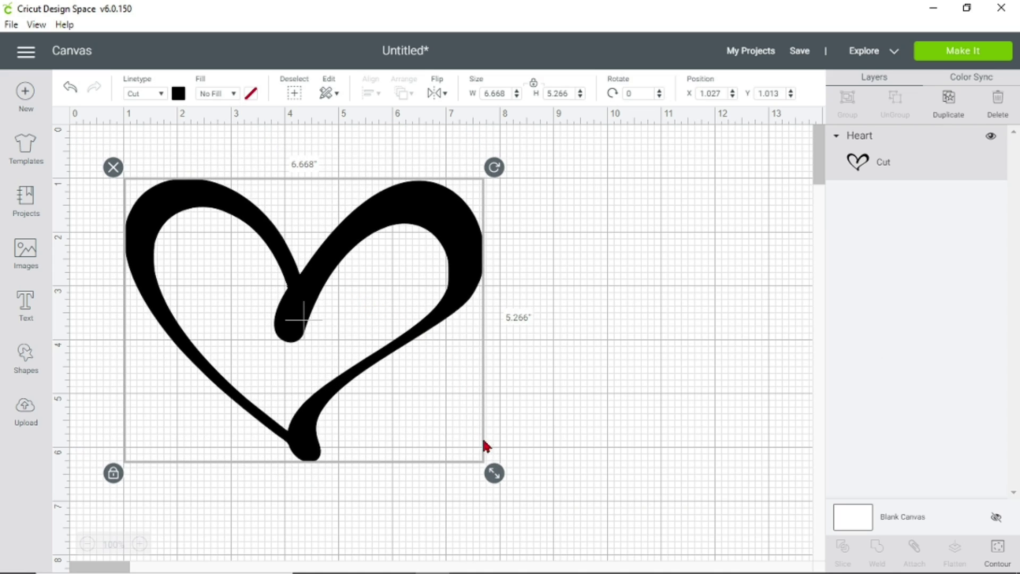
left_click_drag(341, 345, 626, 341)
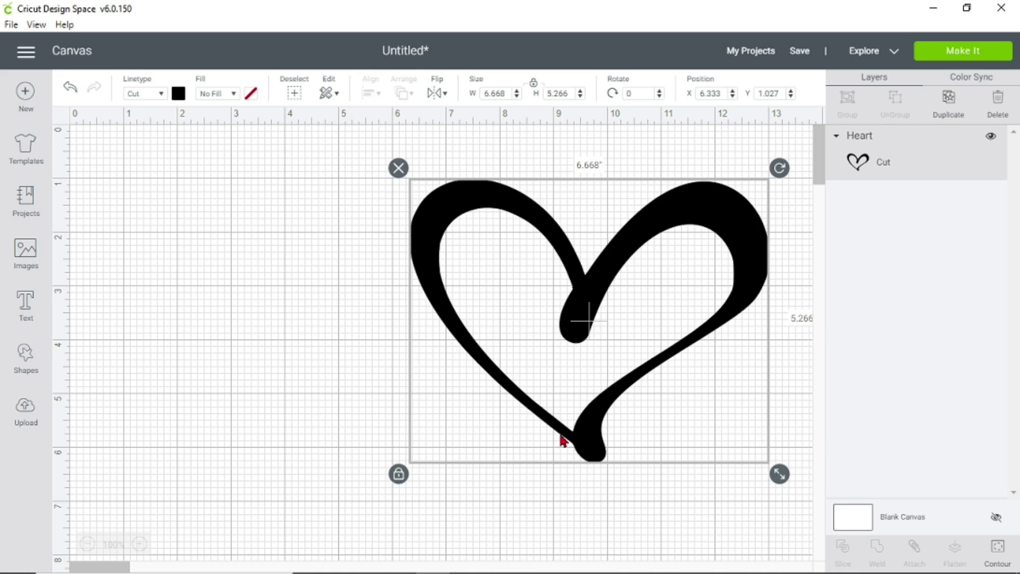
mouse_move(468, 570)
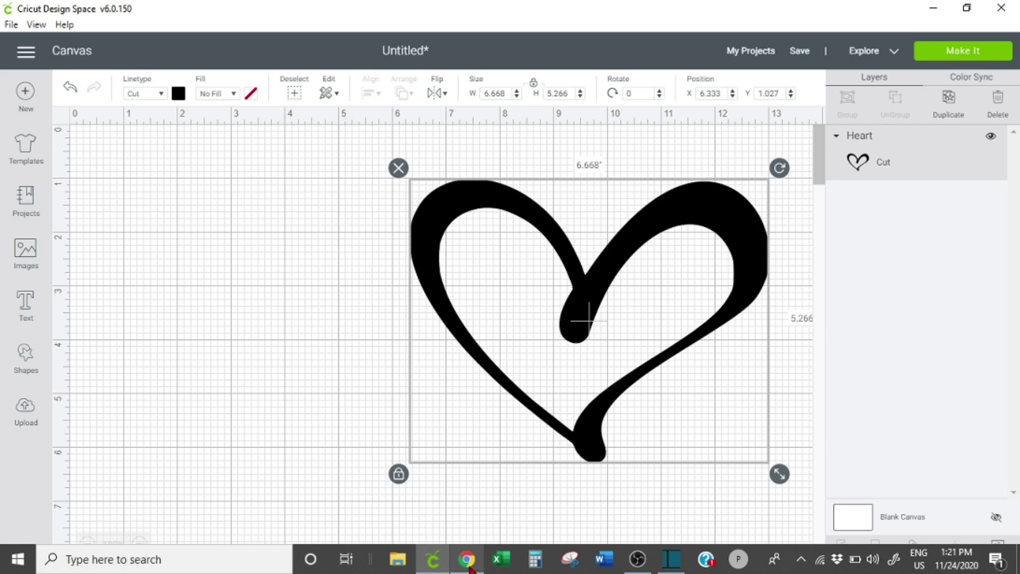
Save the solid pink heart from Google Images to Downloads as Heart2.png.
left_click(468, 569)
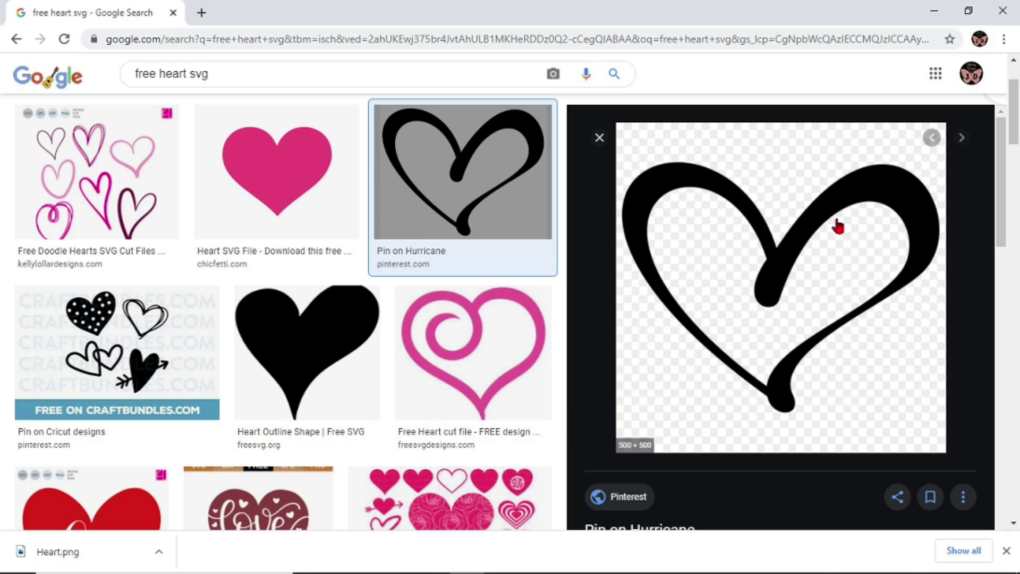
left_click(277, 189)
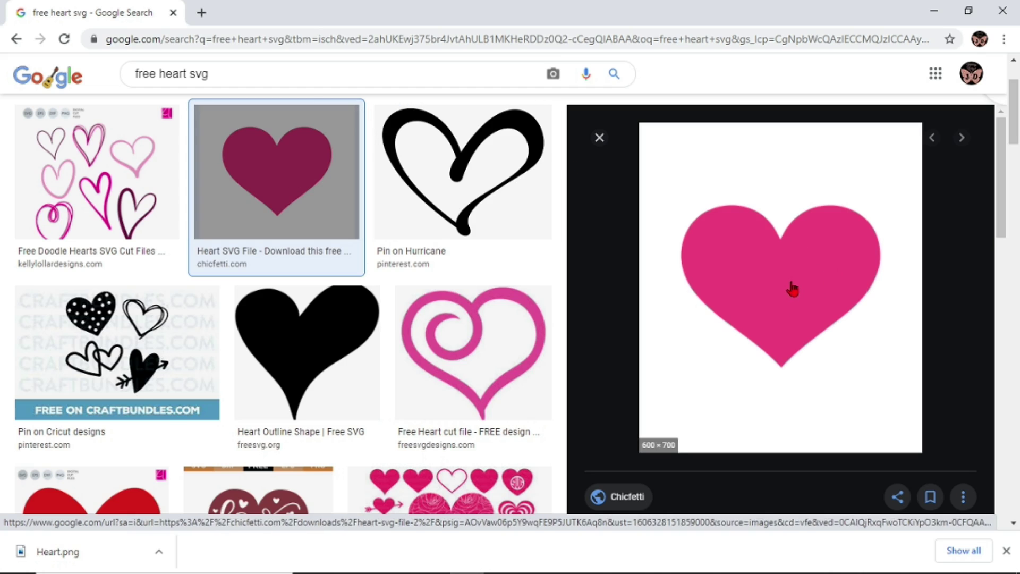
left_click(299, 181)
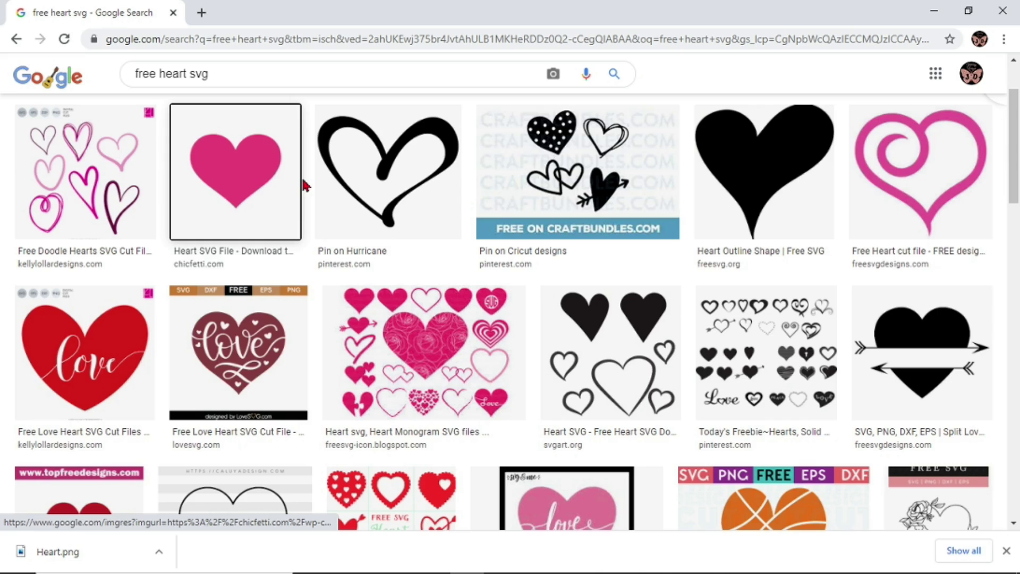
left_click(229, 166)
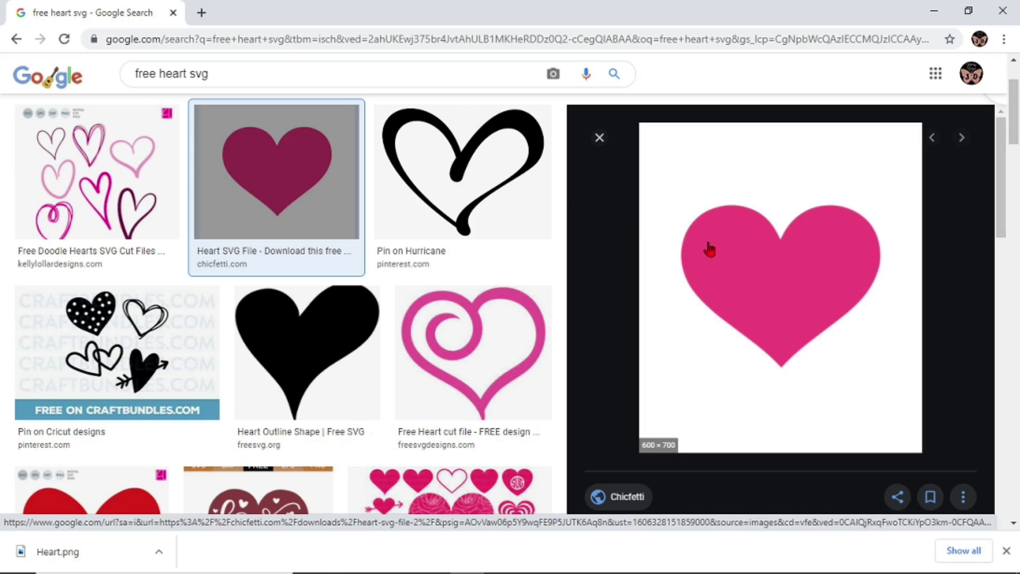
right_click(821, 303)
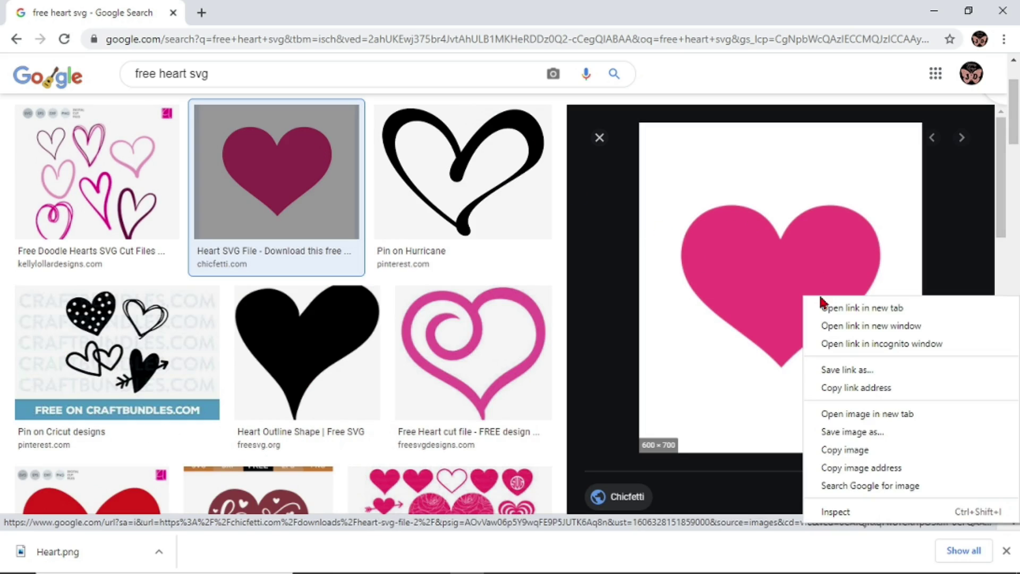
left_click(855, 432)
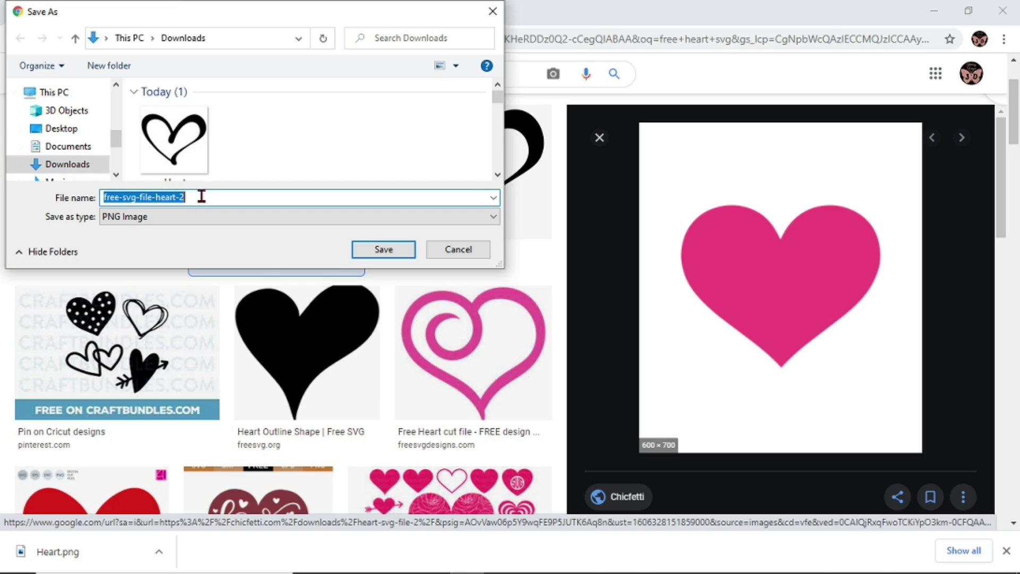
type("Heart2")
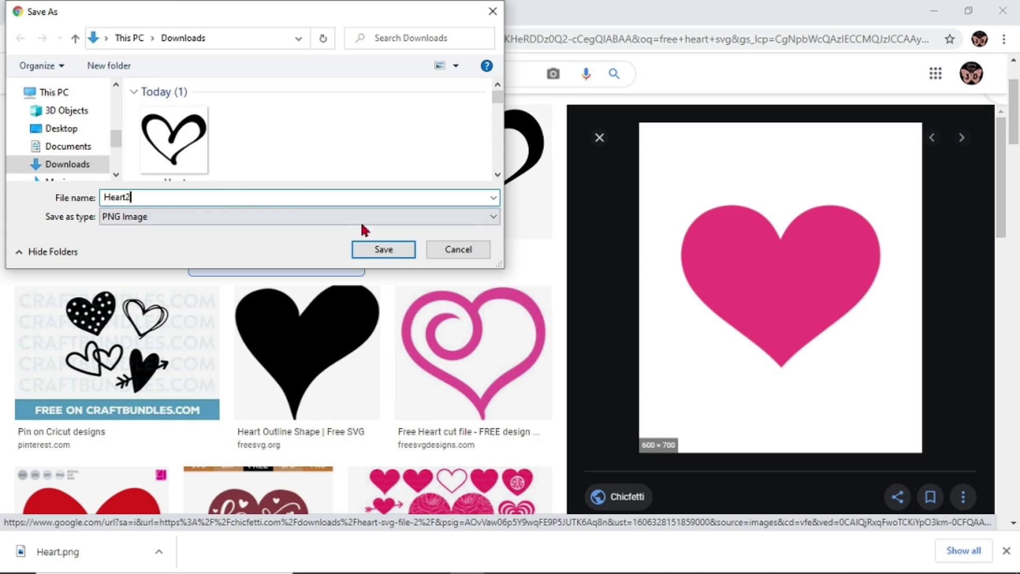
left_click(382, 250)
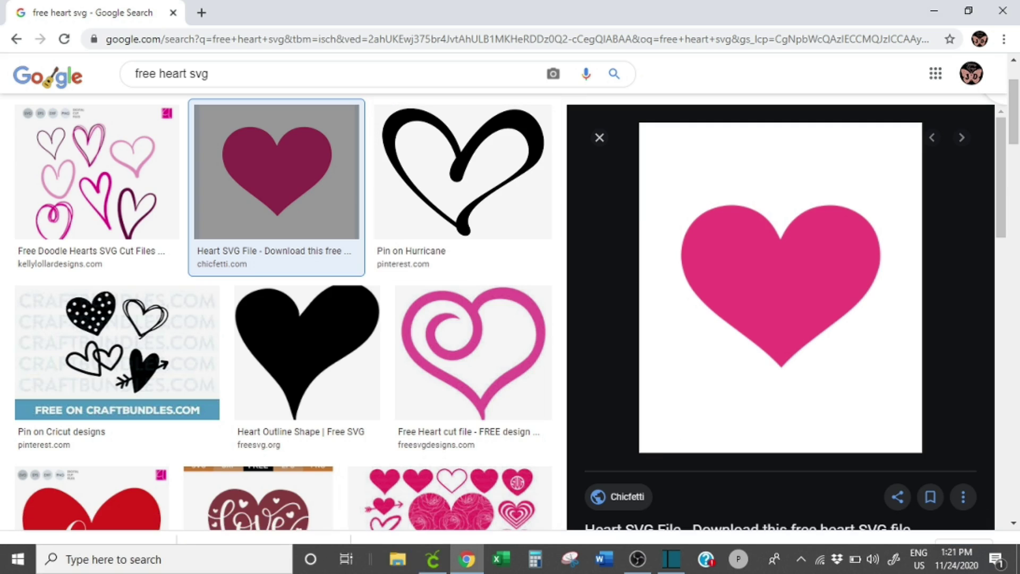
Return to Cricut Design Space and open the Upload panel for a new image.
left_click(431, 563)
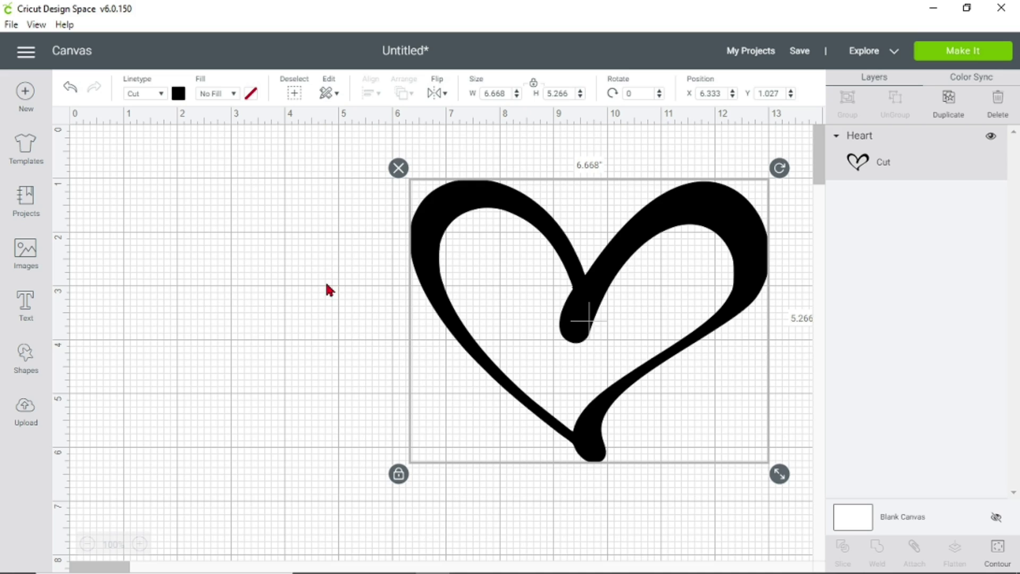
left_click(24, 420)
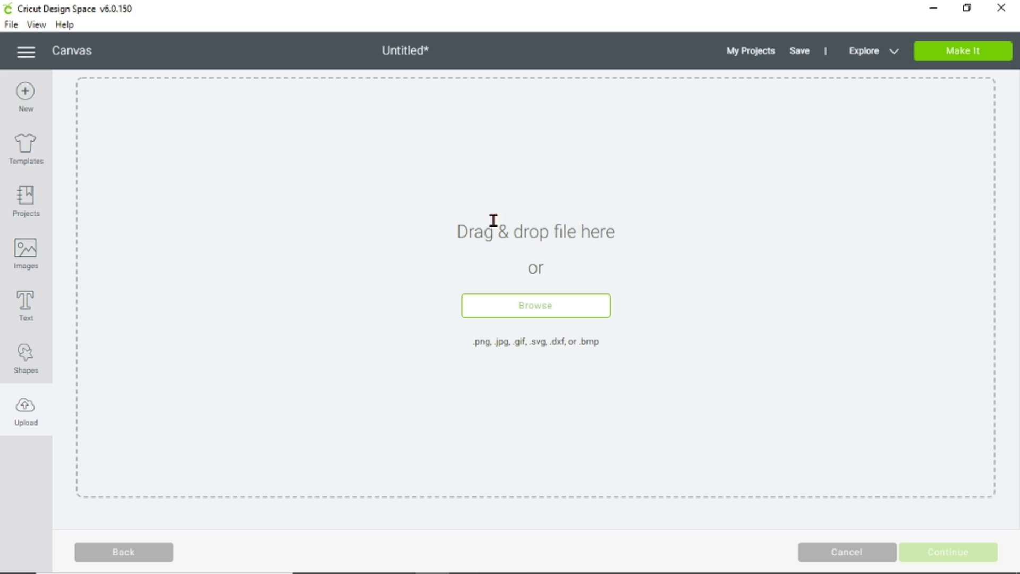
Choose the pink heart file Heart2 from the Downloads folder for upload.
left_click(541, 306)
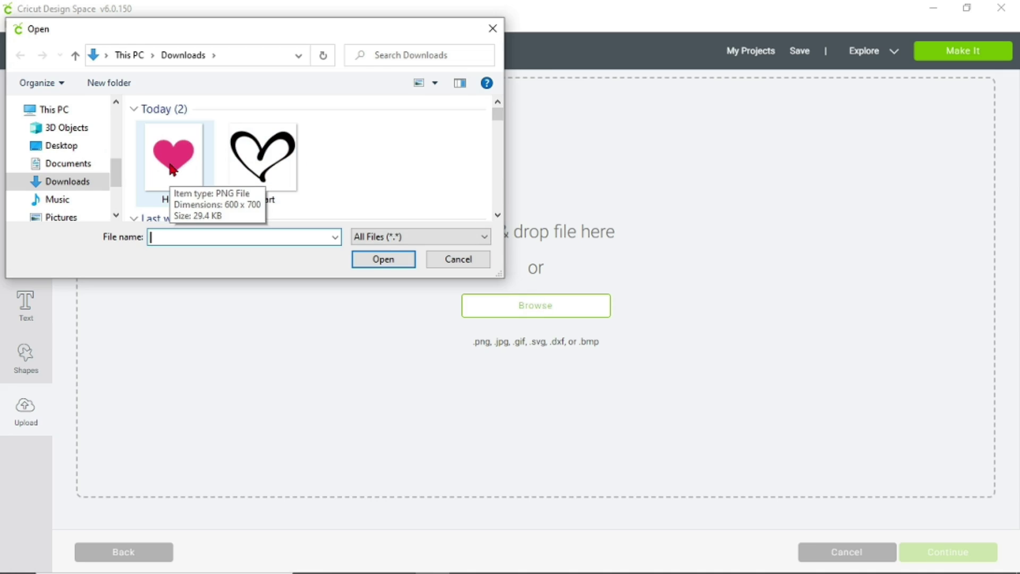
double_click(173, 168)
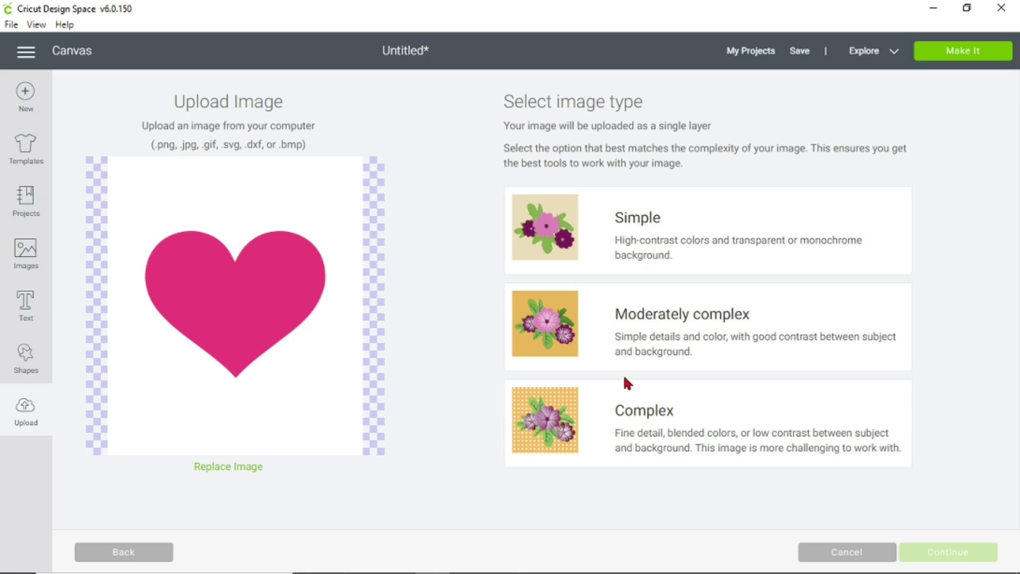
Mark the Heart2 upload as a Complex image and advance to Select & erase.
left_click(648, 429)
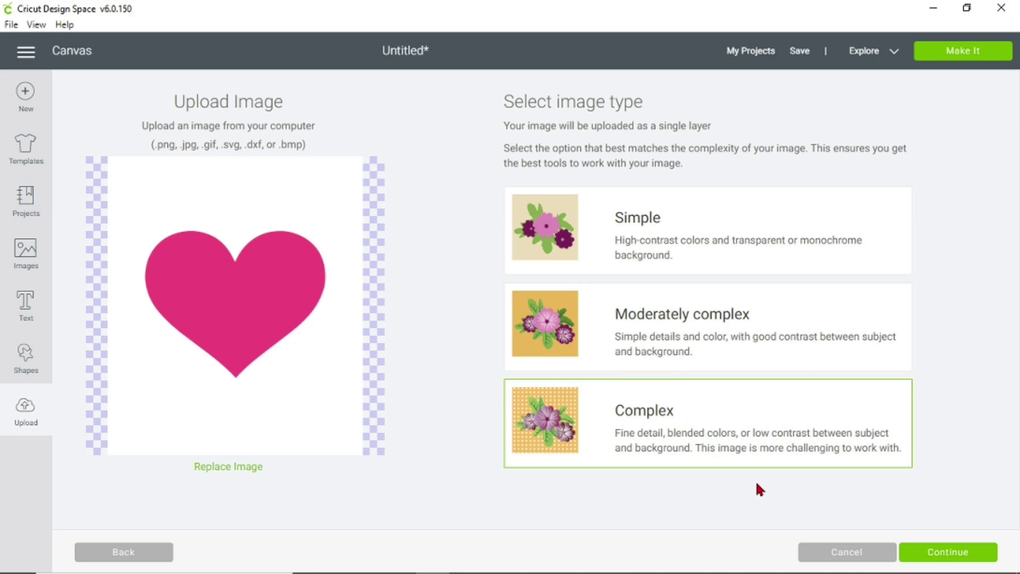
left_click(942, 555)
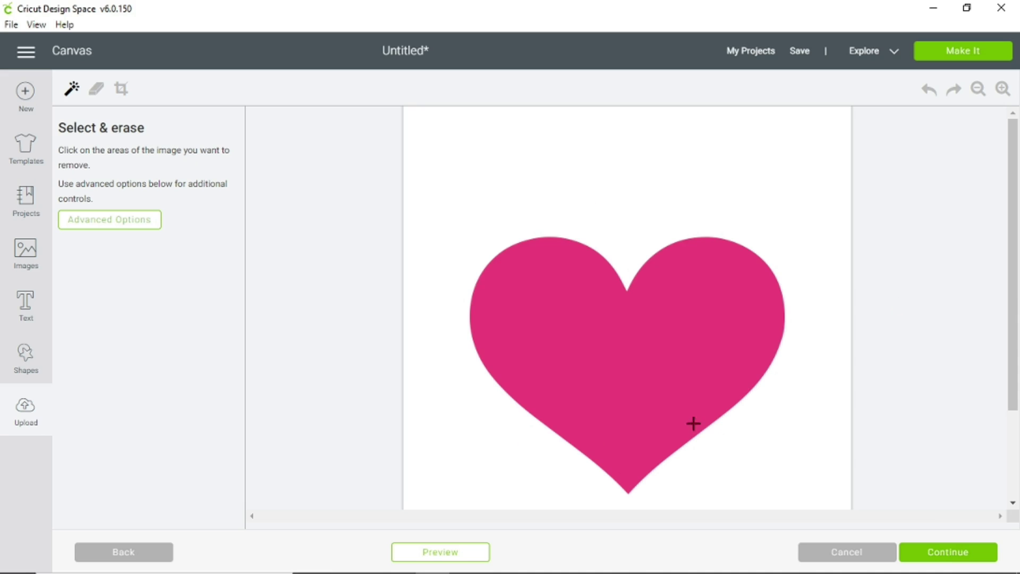
left_click_drag(1013, 164, 1012, 215)
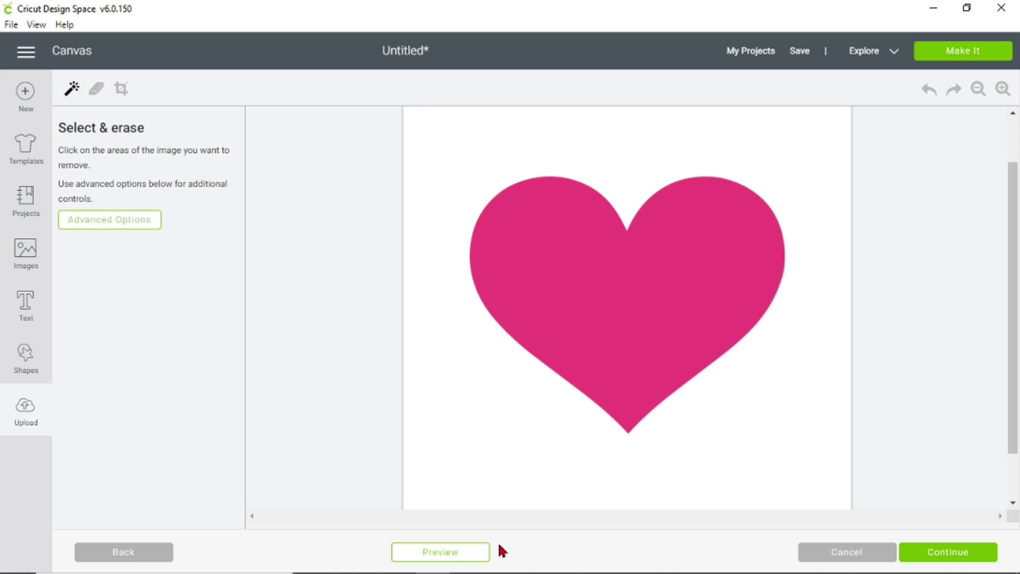
left_click(466, 557)
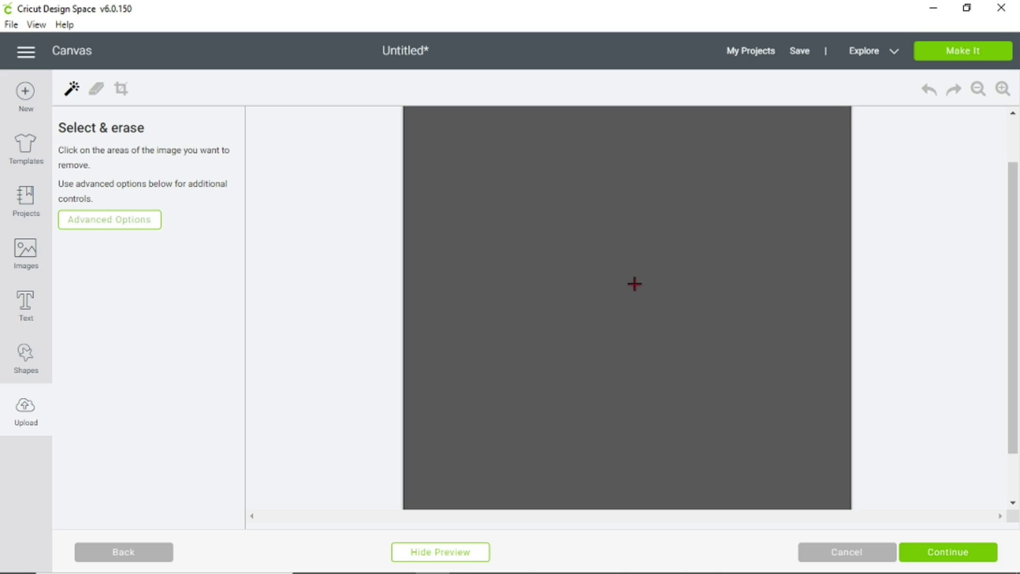
left_click(446, 553)
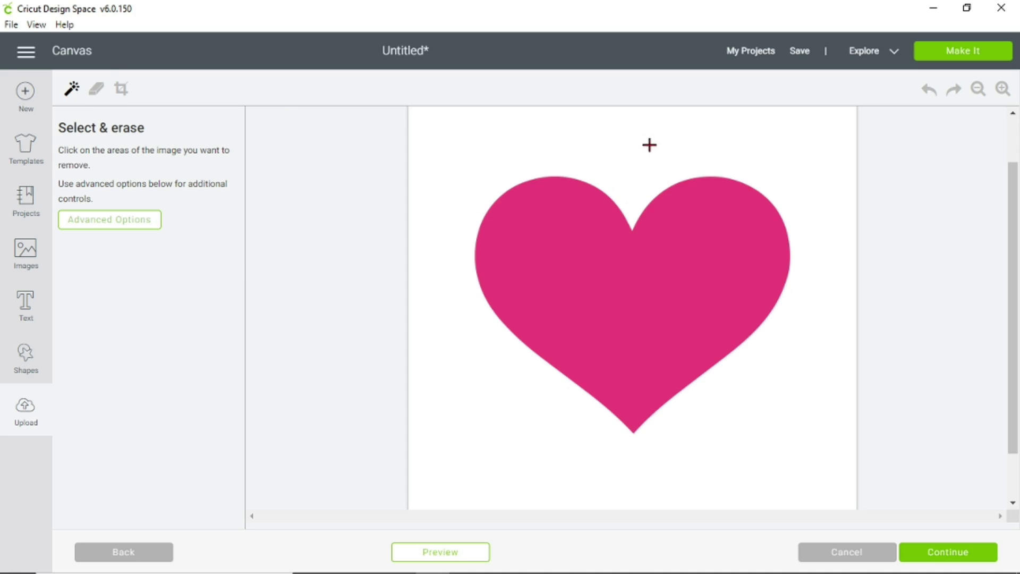
Erase the white background around Heart2, preview the solid heart cut shape, and continue.
left_click(793, 148)
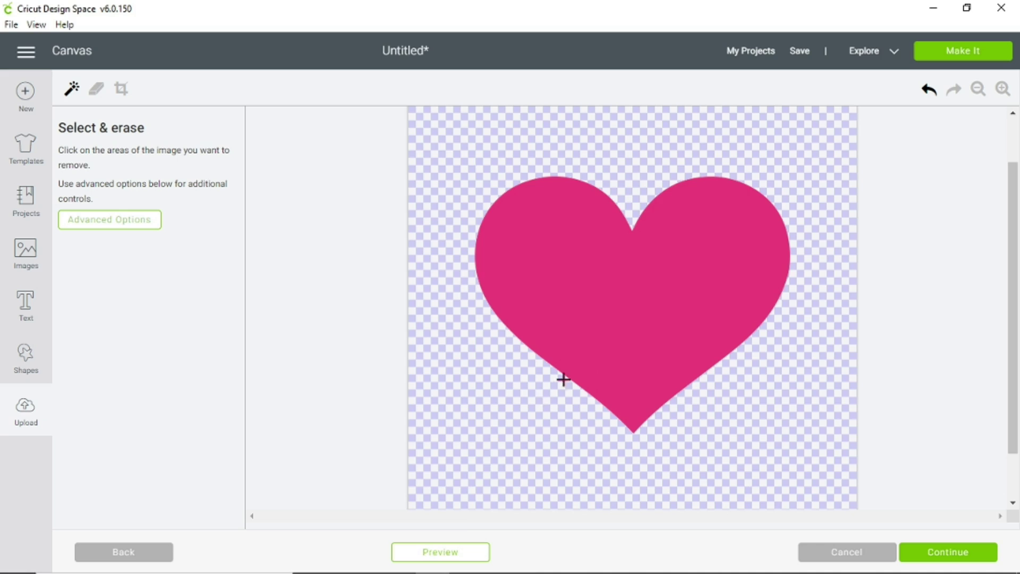
left_click(441, 552)
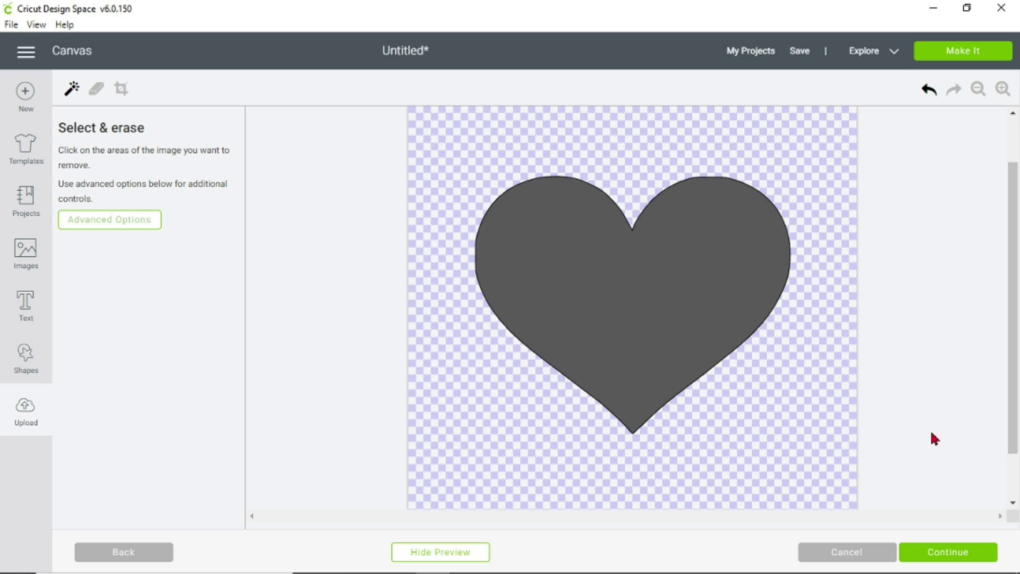
left_click(946, 555)
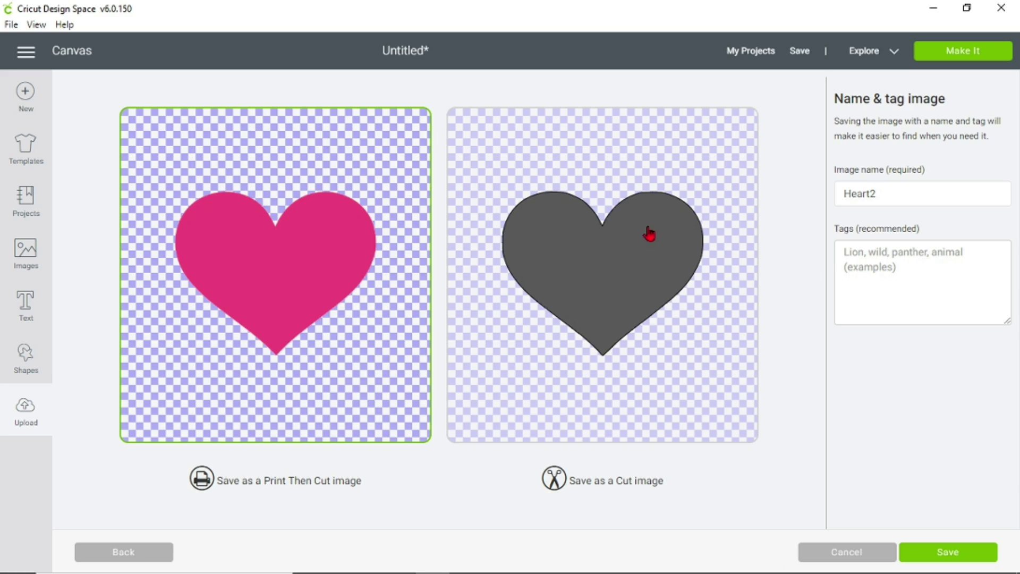
Save the erased heart as a Cut image named Heart2 and upload it.
left_click(587, 279)
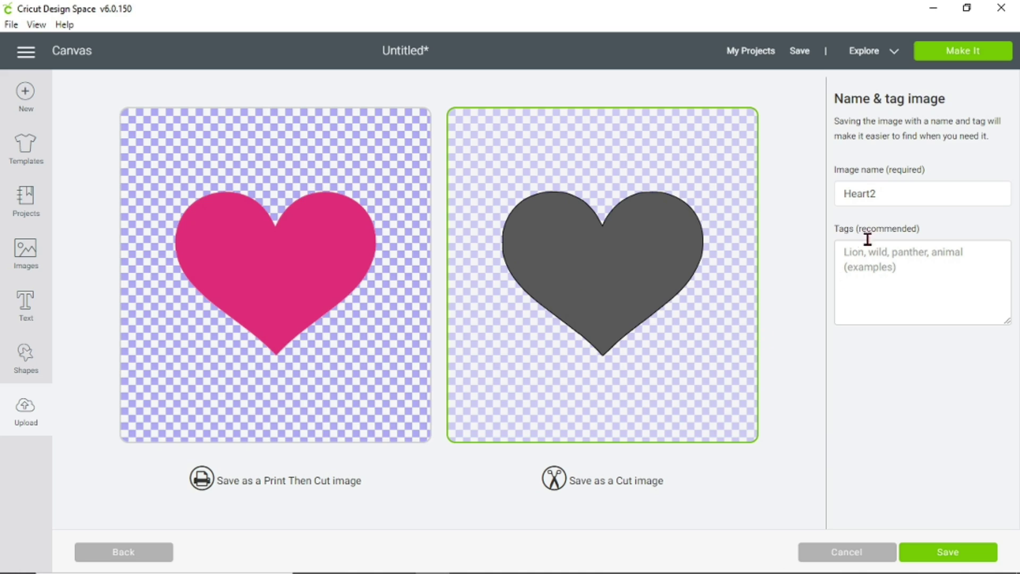
left_click(888, 190)
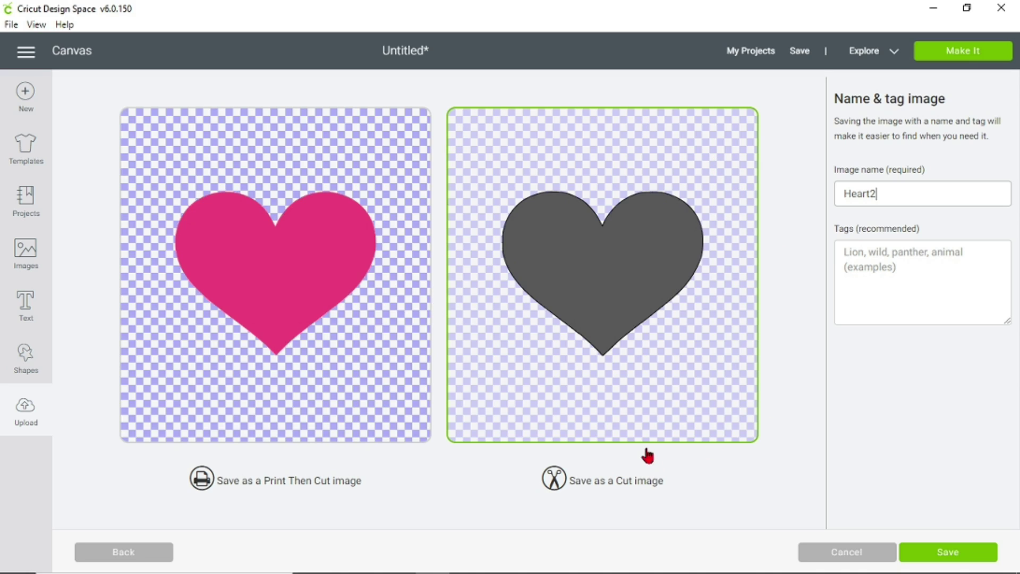
left_click(317, 399)
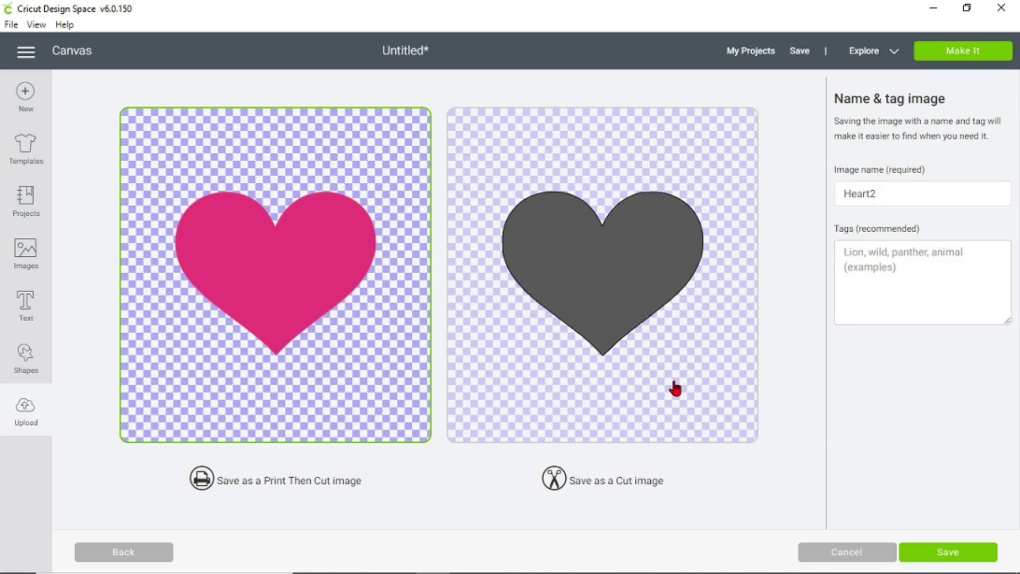
left_click(675, 389)
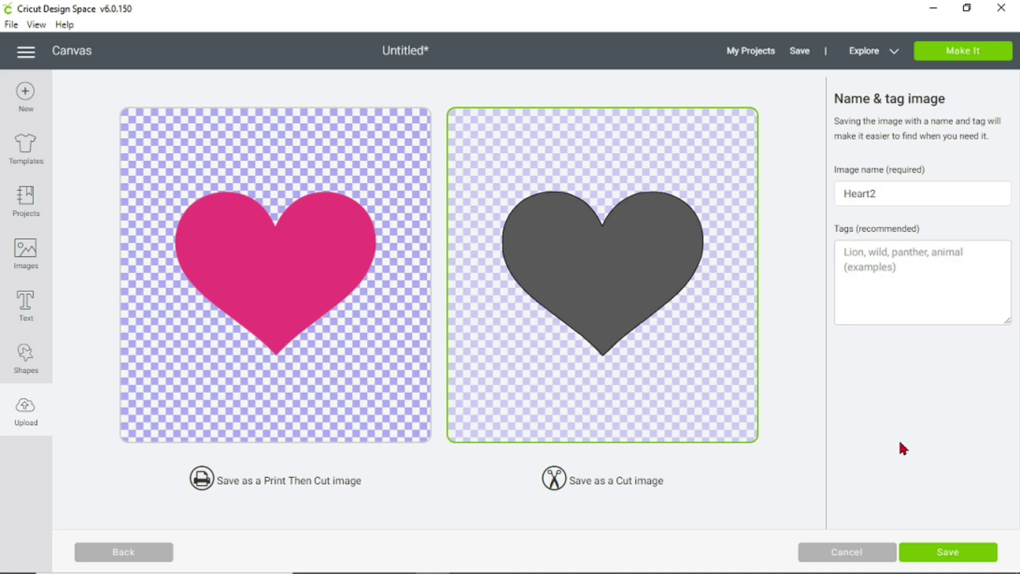
left_click(948, 552)
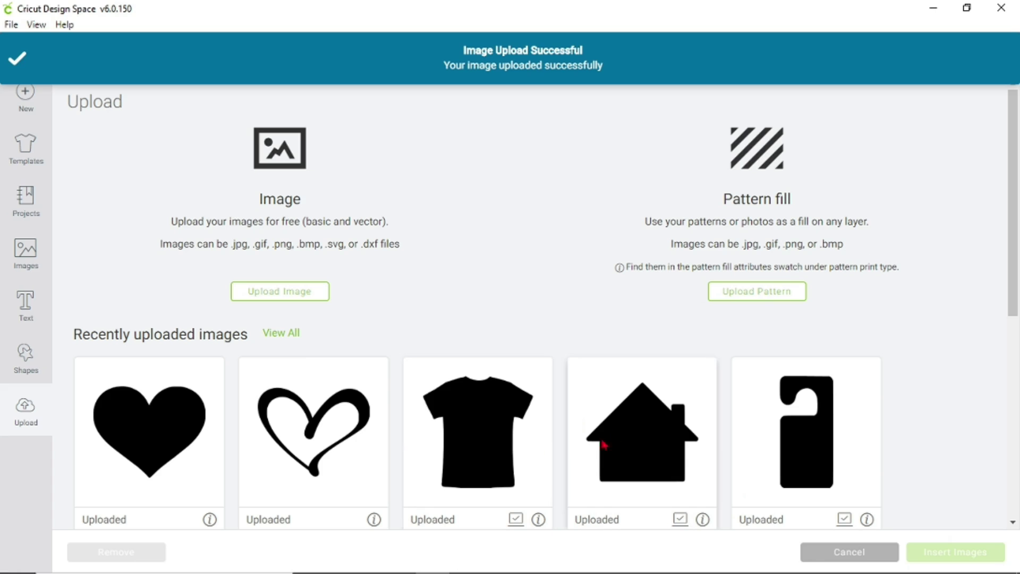
Insert only the solid Heart2 heart from recently uploaded images onto the canvas.
left_click(150, 439)
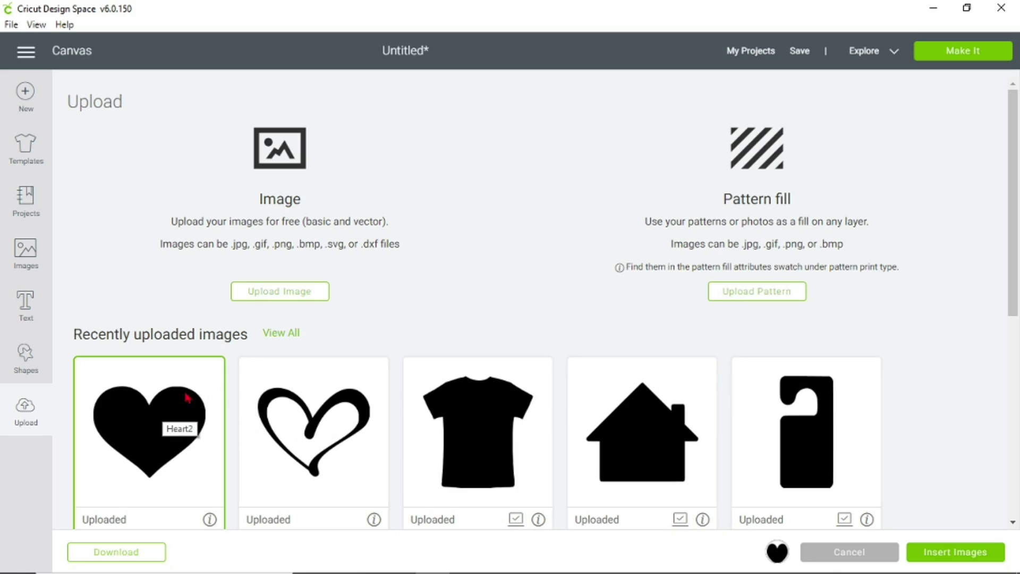
left_click(287, 395)
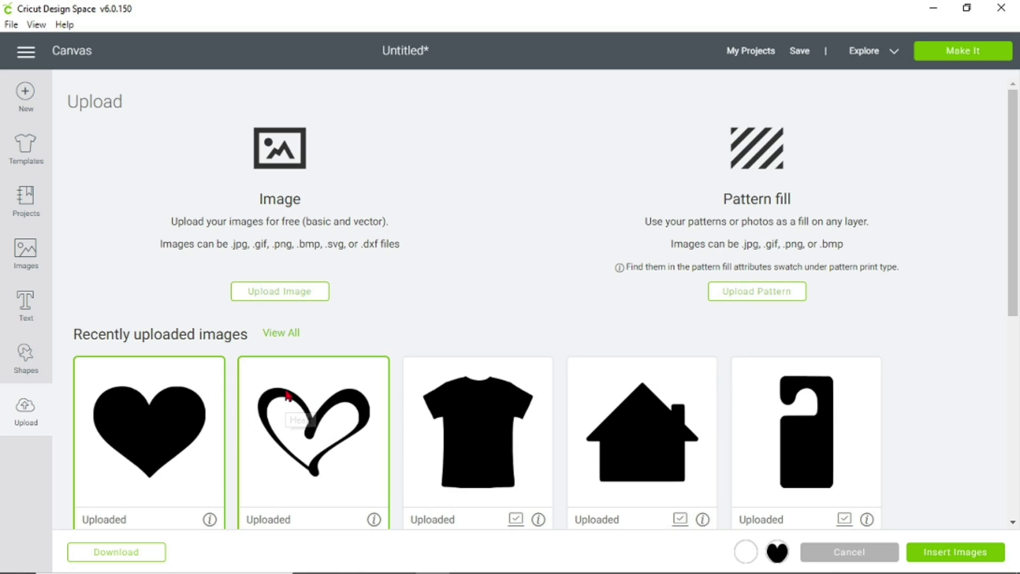
left_click(483, 403)
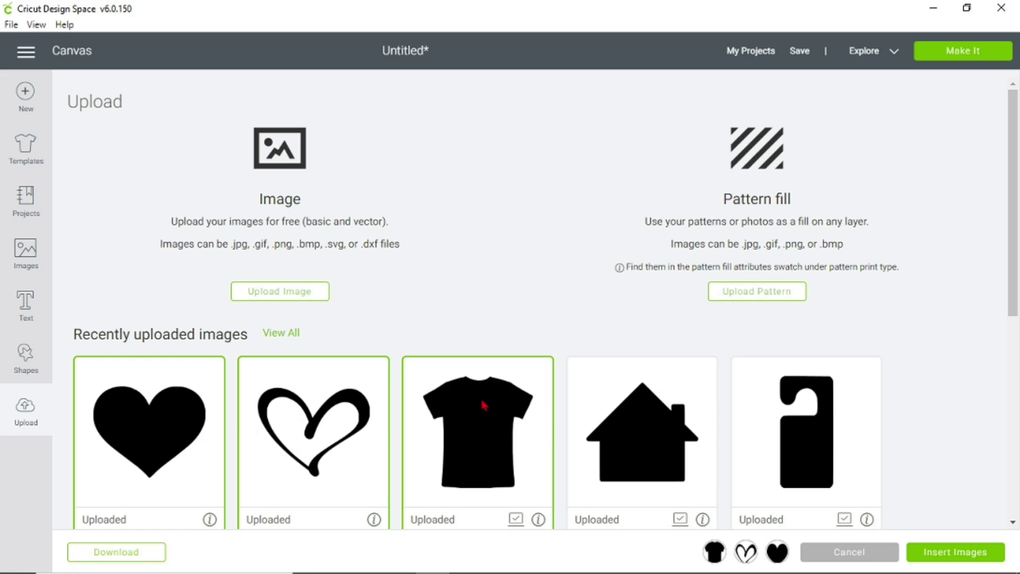
left_click(611, 394)
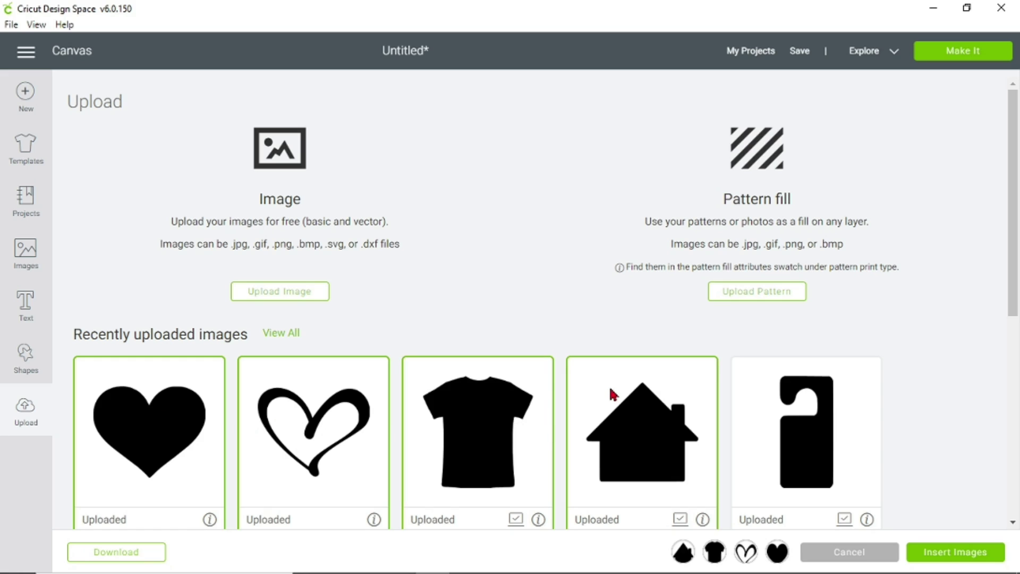
left_click(633, 409)
left_click(503, 420)
left_click(343, 413)
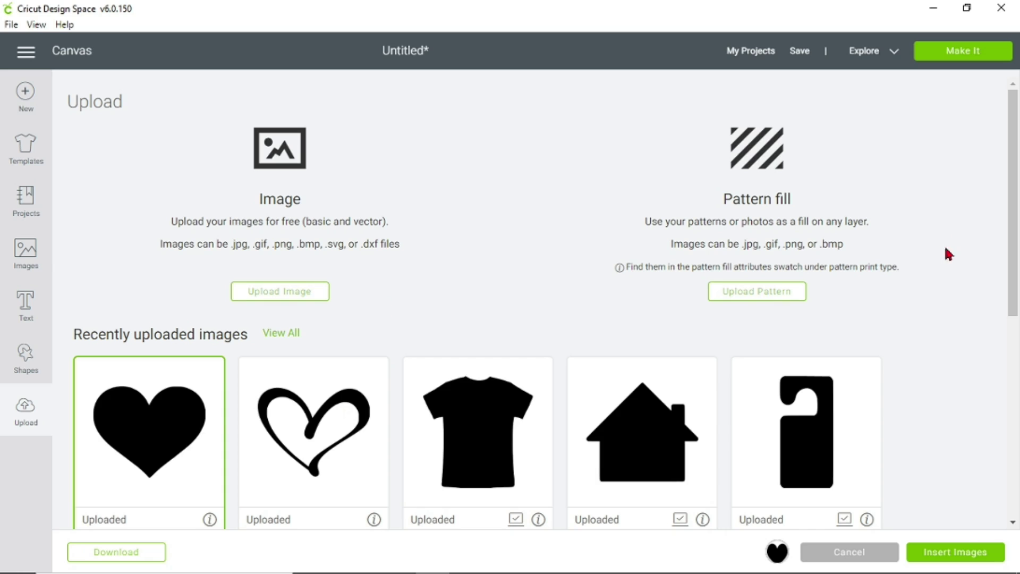
left_click(954, 552)
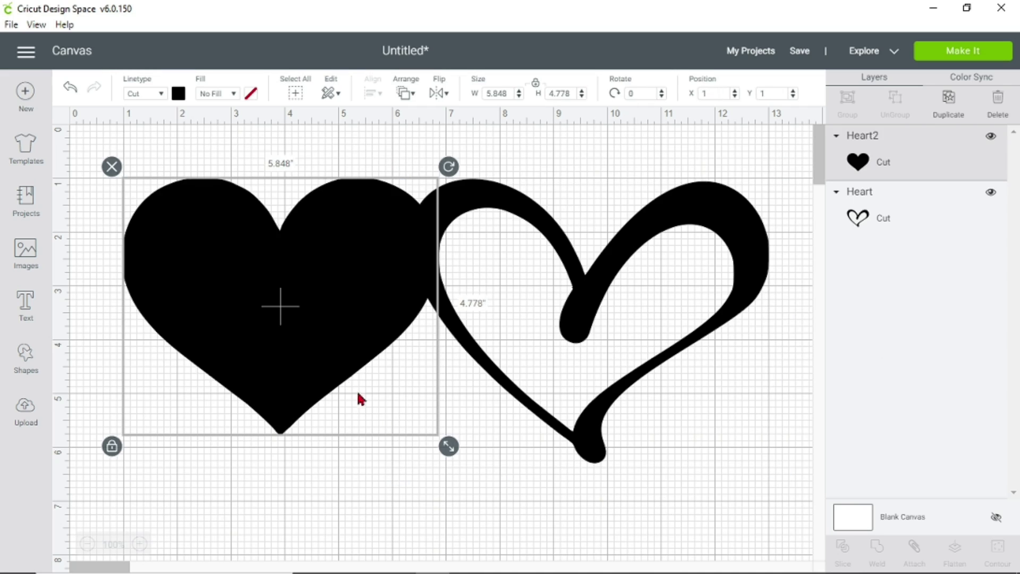
Drag the 5.848 × 4.778 in solid heart left of the outline heart, then deselect.
left_click_drag(307, 311, 260, 306)
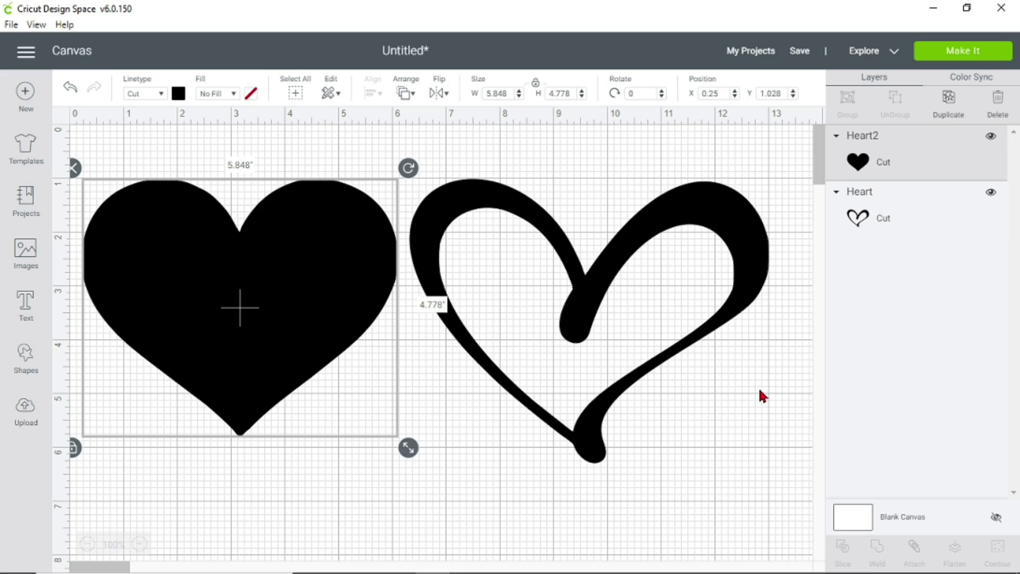
left_click(681, 315)
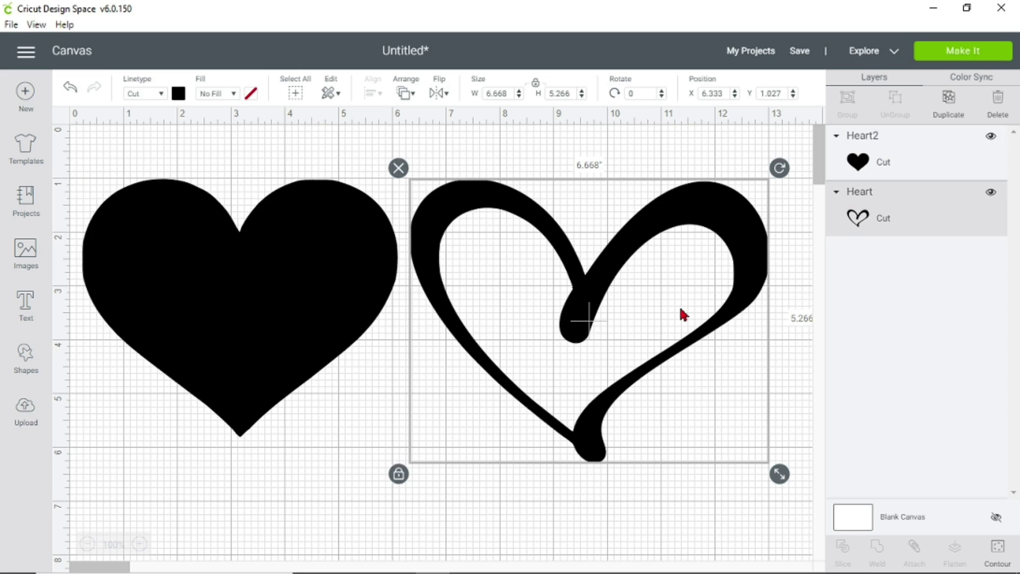
left_click(284, 328)
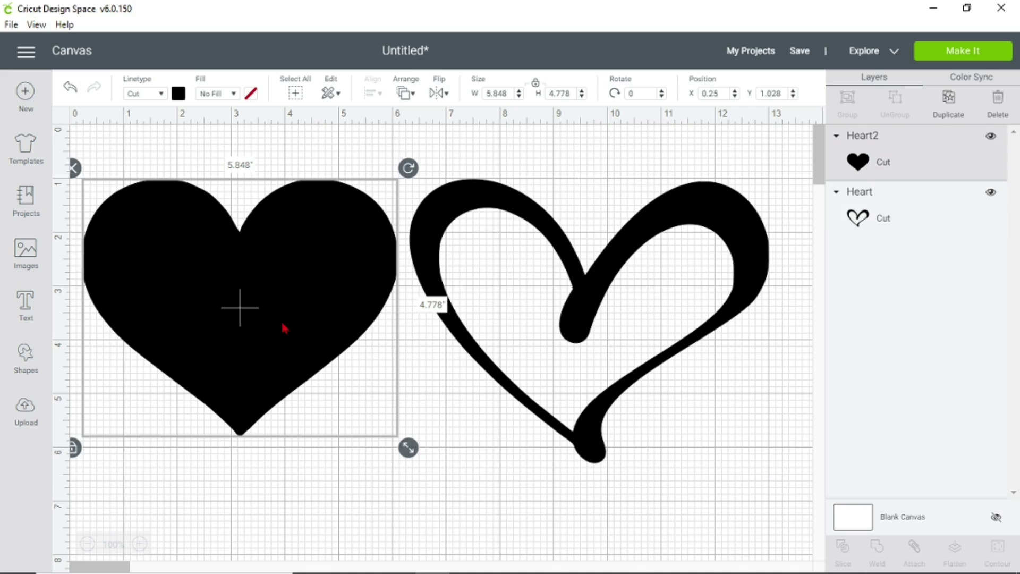
left_click(438, 483)
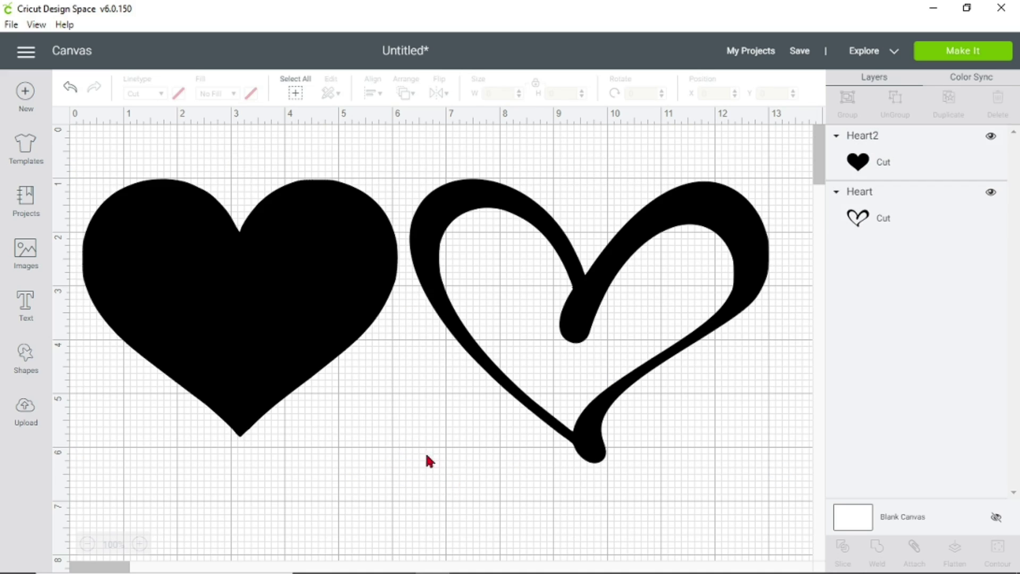